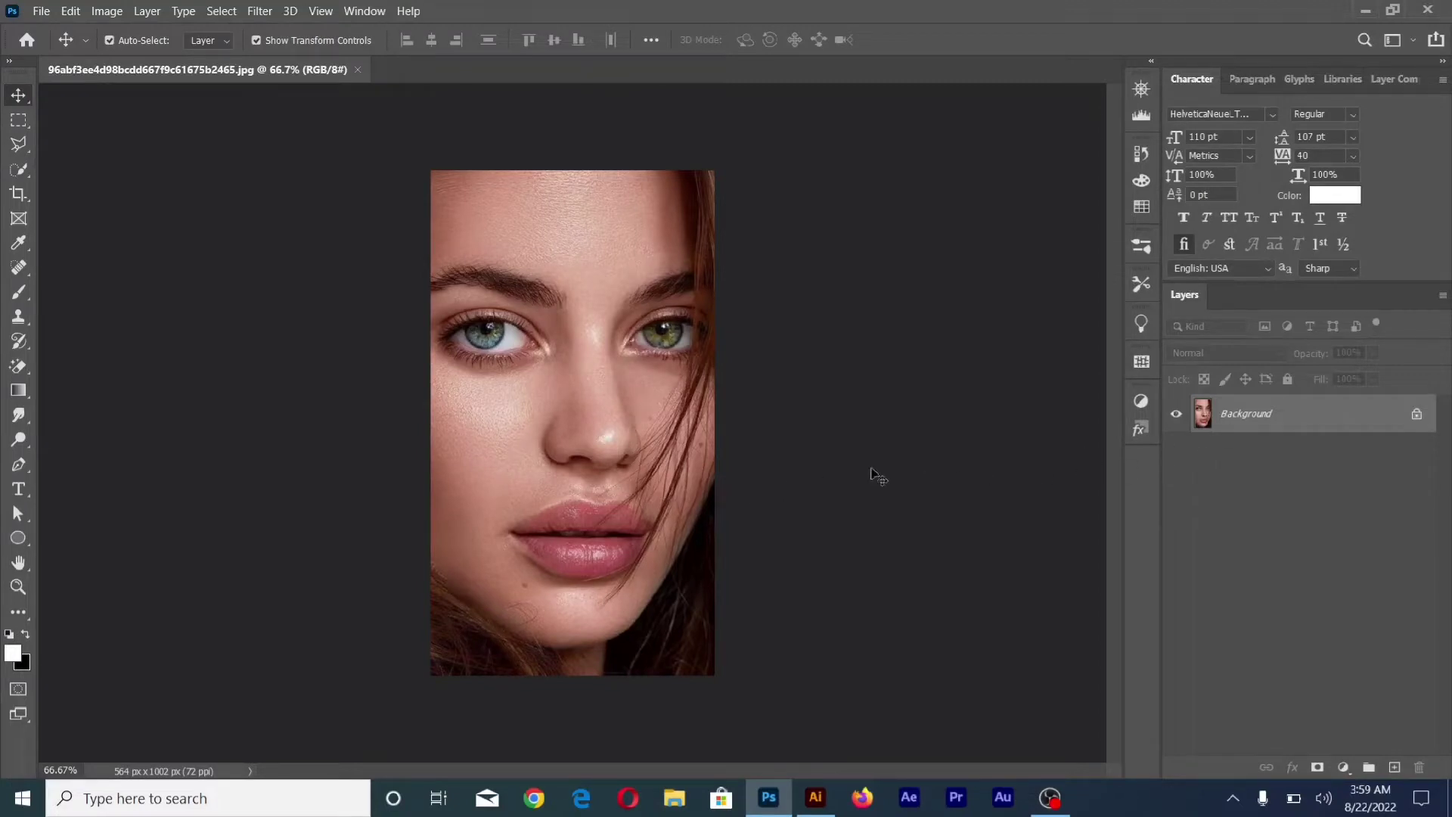
Spot-heal the small blemishes near the chin with a smaller brush, then fit the face on screen.
click(18, 266)
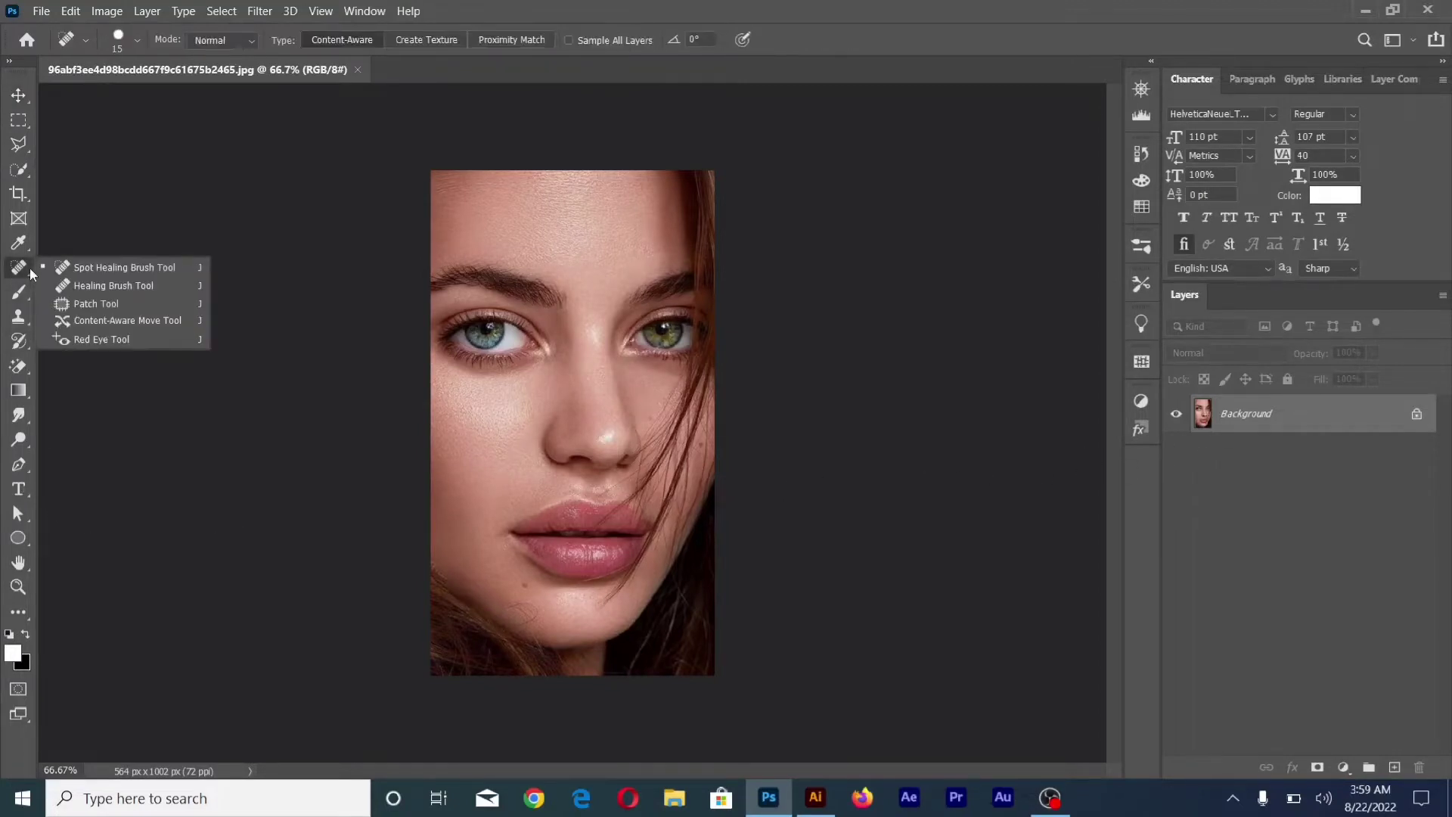
click(94, 269)
scroll(615, 548, up, 3)
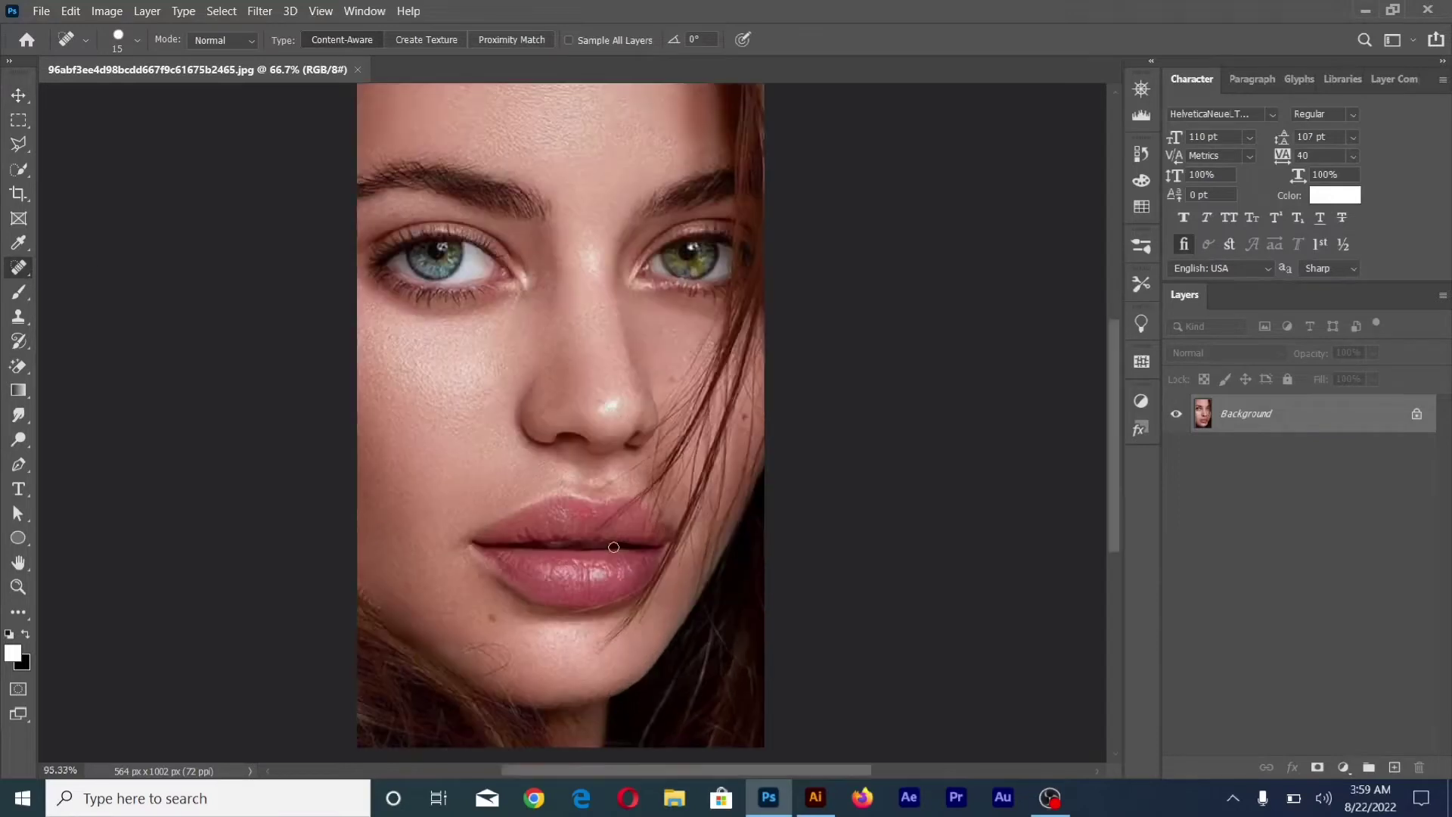
scroll(479, 635, up, 3)
scroll(478, 635, up, 1)
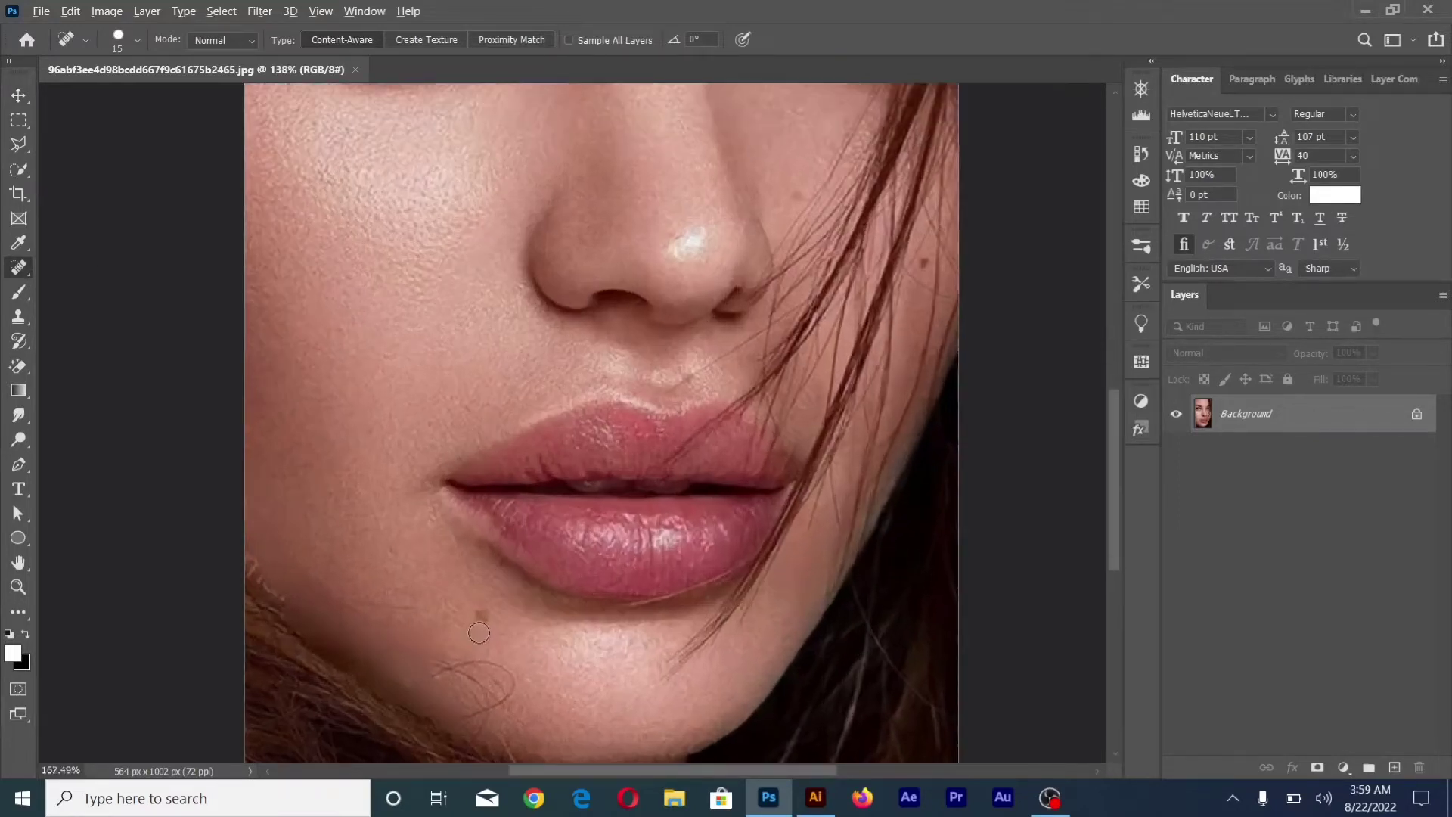
scroll(479, 633, up, 1)
click(481, 615)
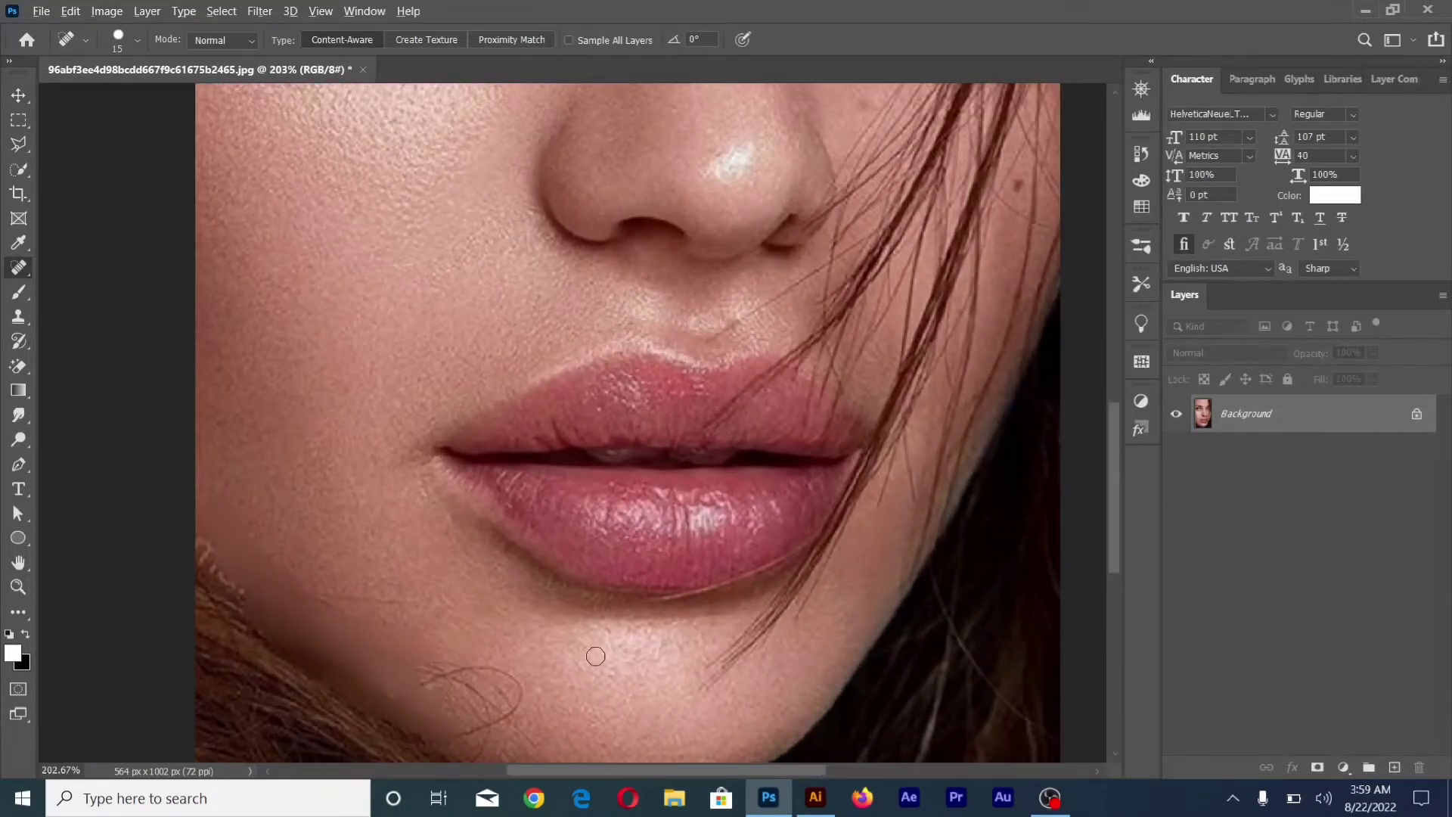
scroll(592, 655, down, 2)
scroll(802, 304, up, 1)
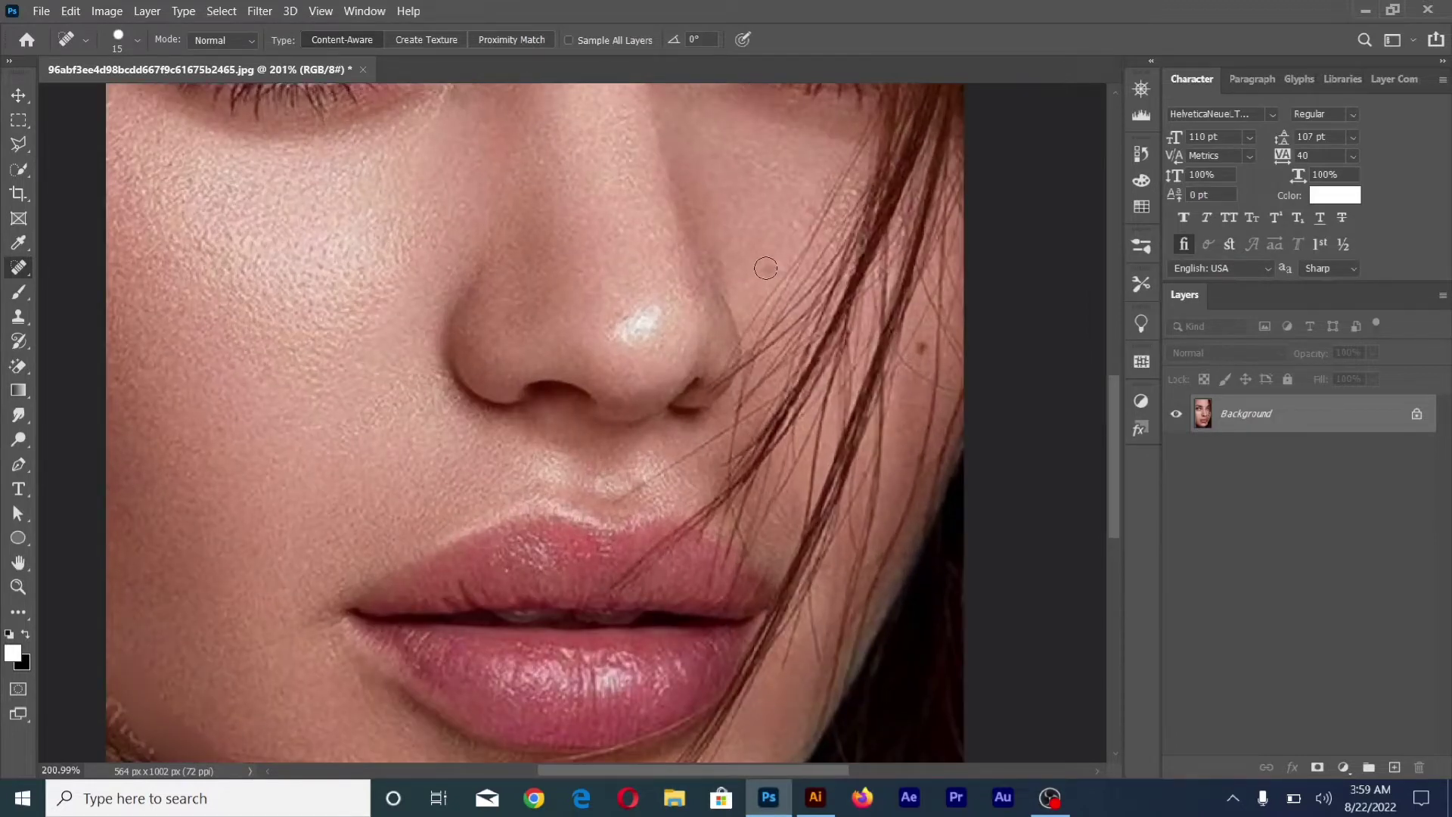
key(bracketleft)
key(ctrl+0)
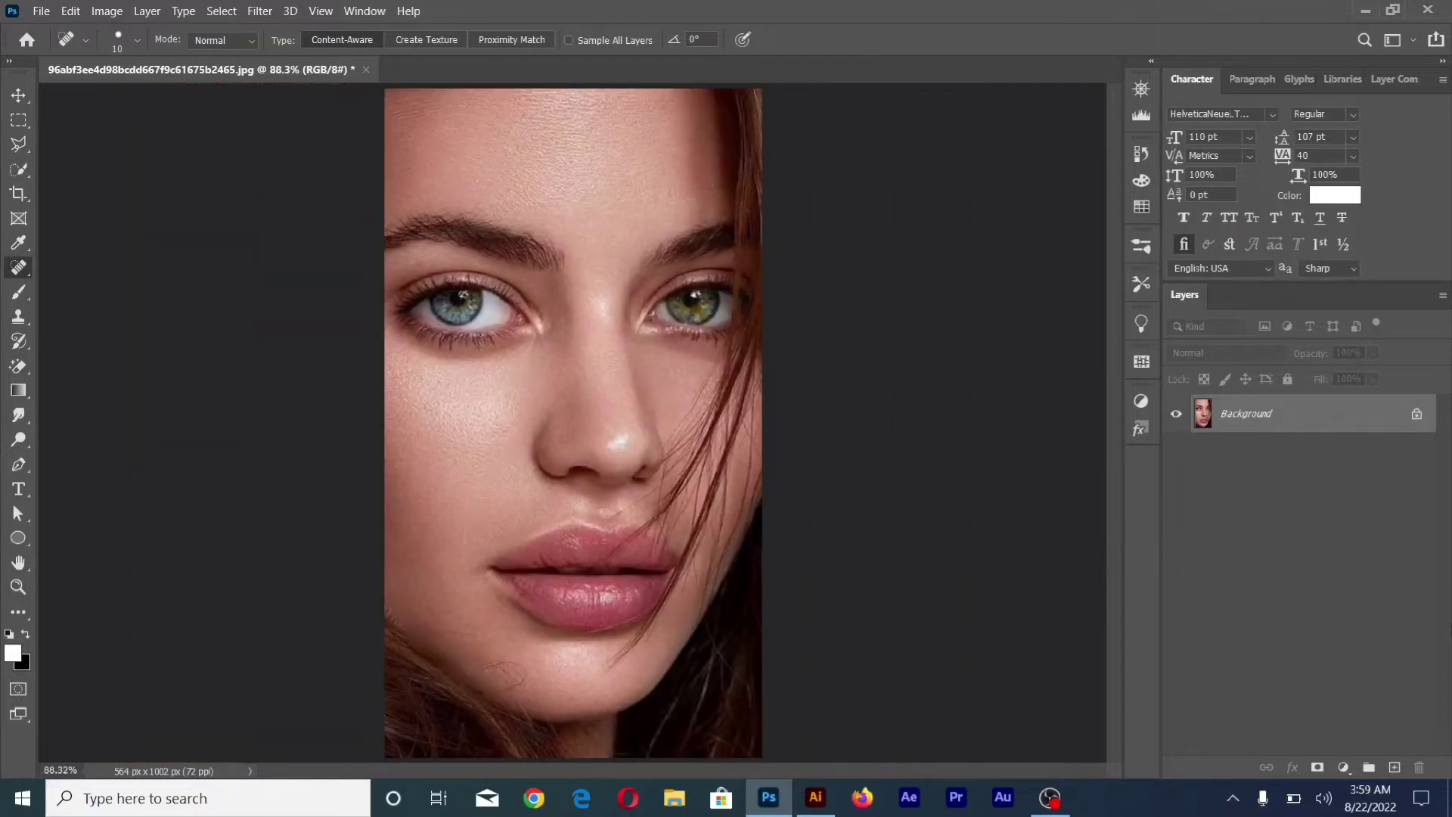
Duplicate the portrait into Layer 1, invert its colours, and set its blend mode to Vivid Light.
click(18, 96)
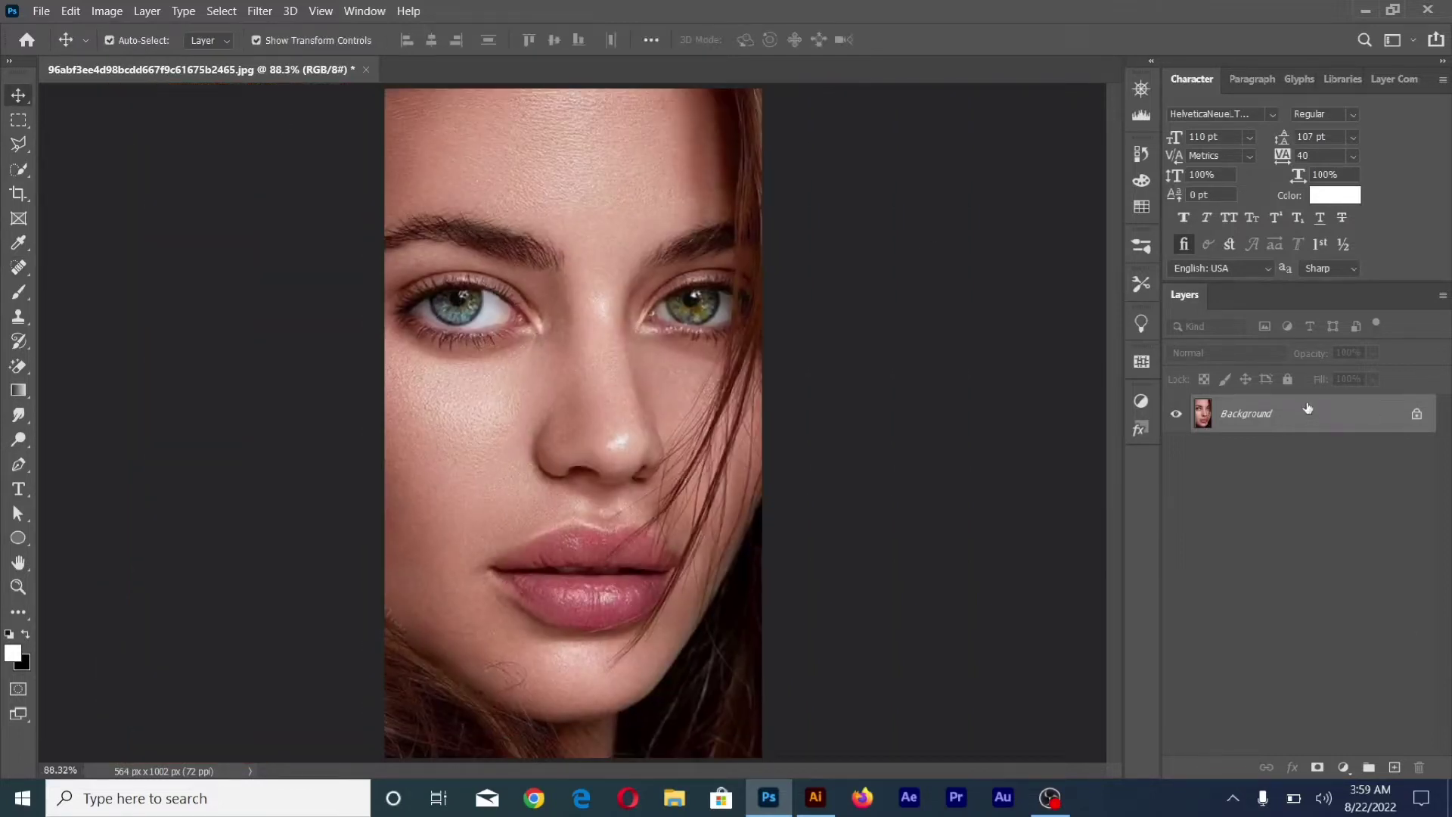
key(ctrl+j)
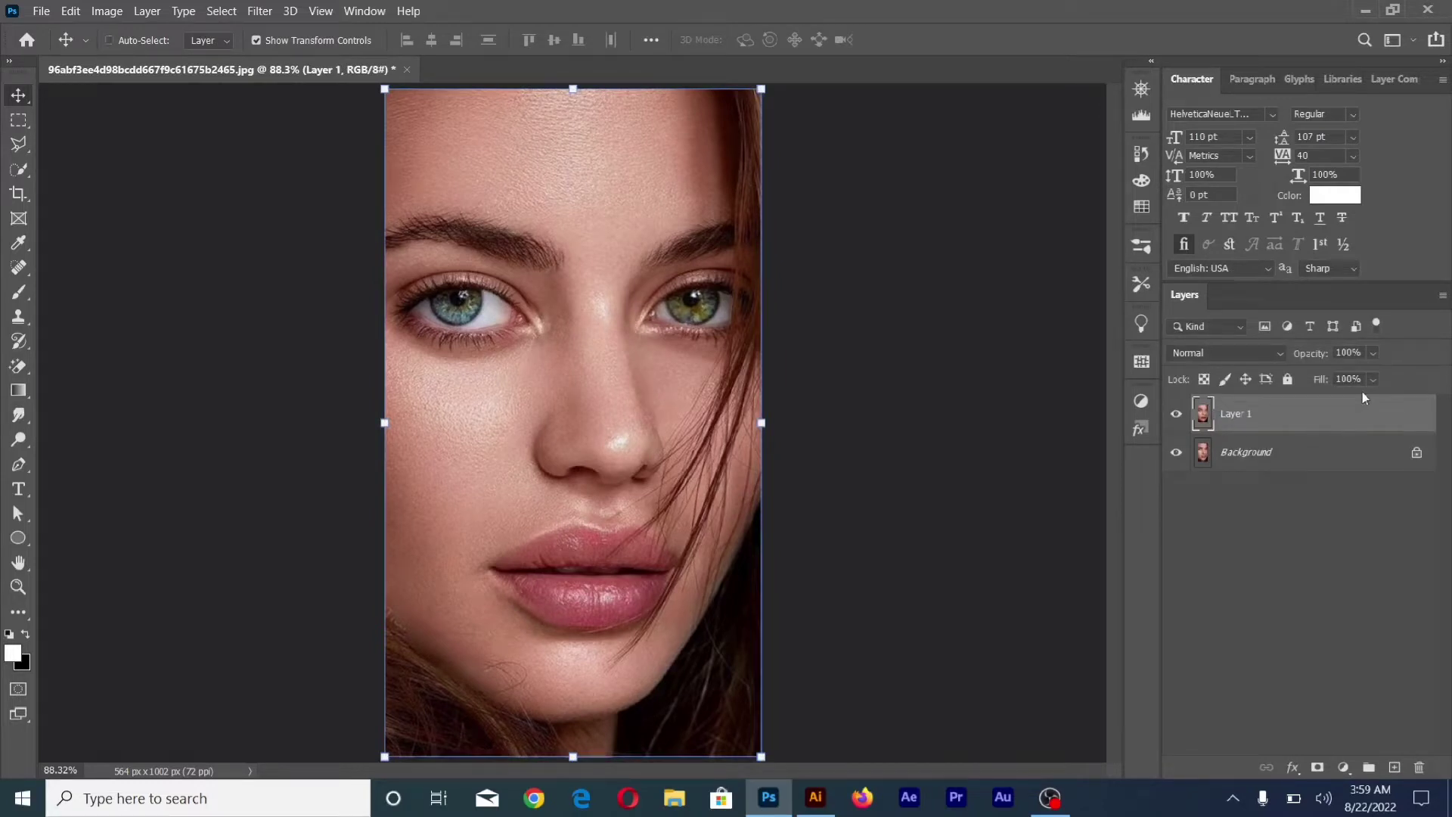
key(ctrl+i)
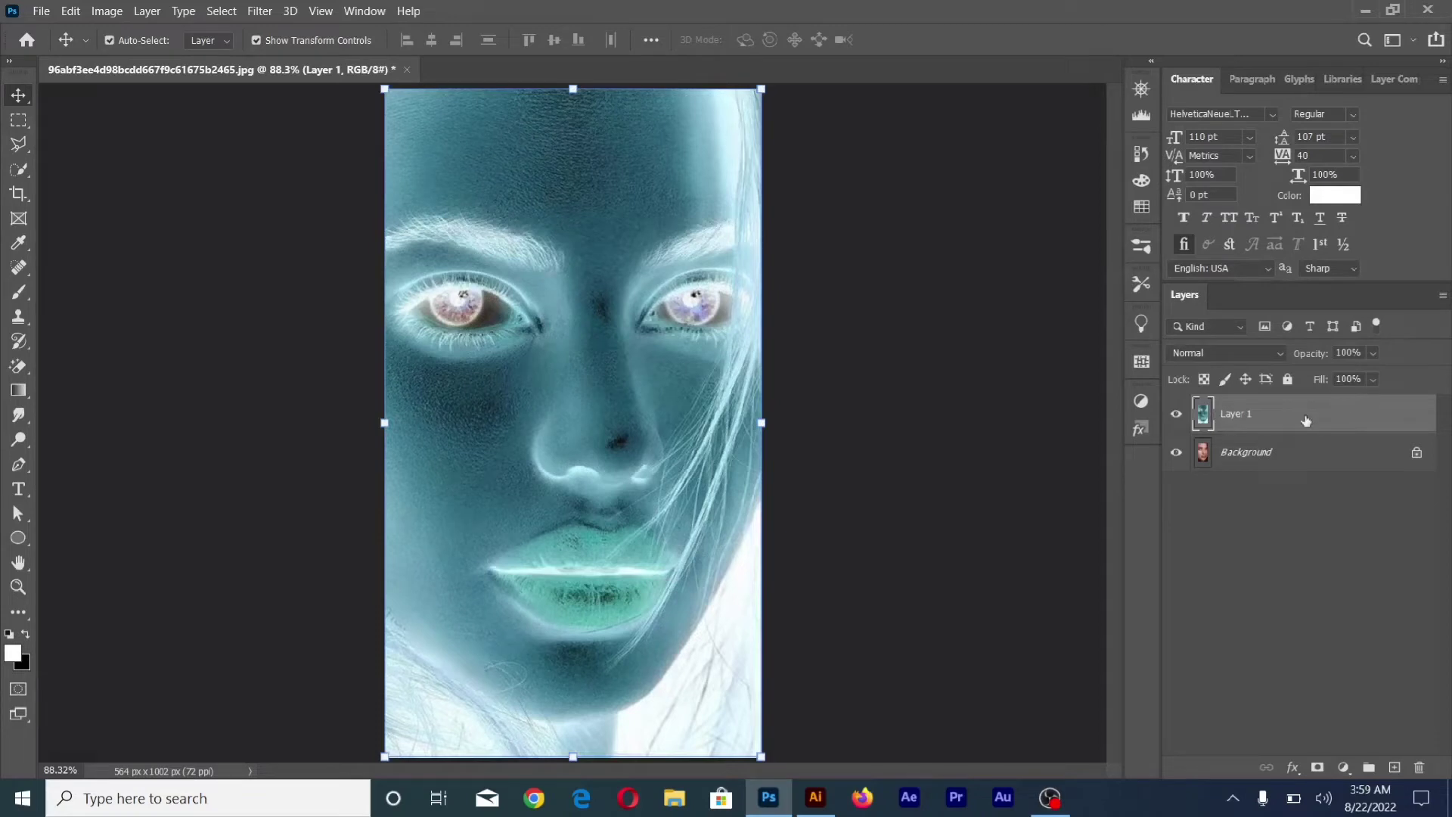
click(1225, 353)
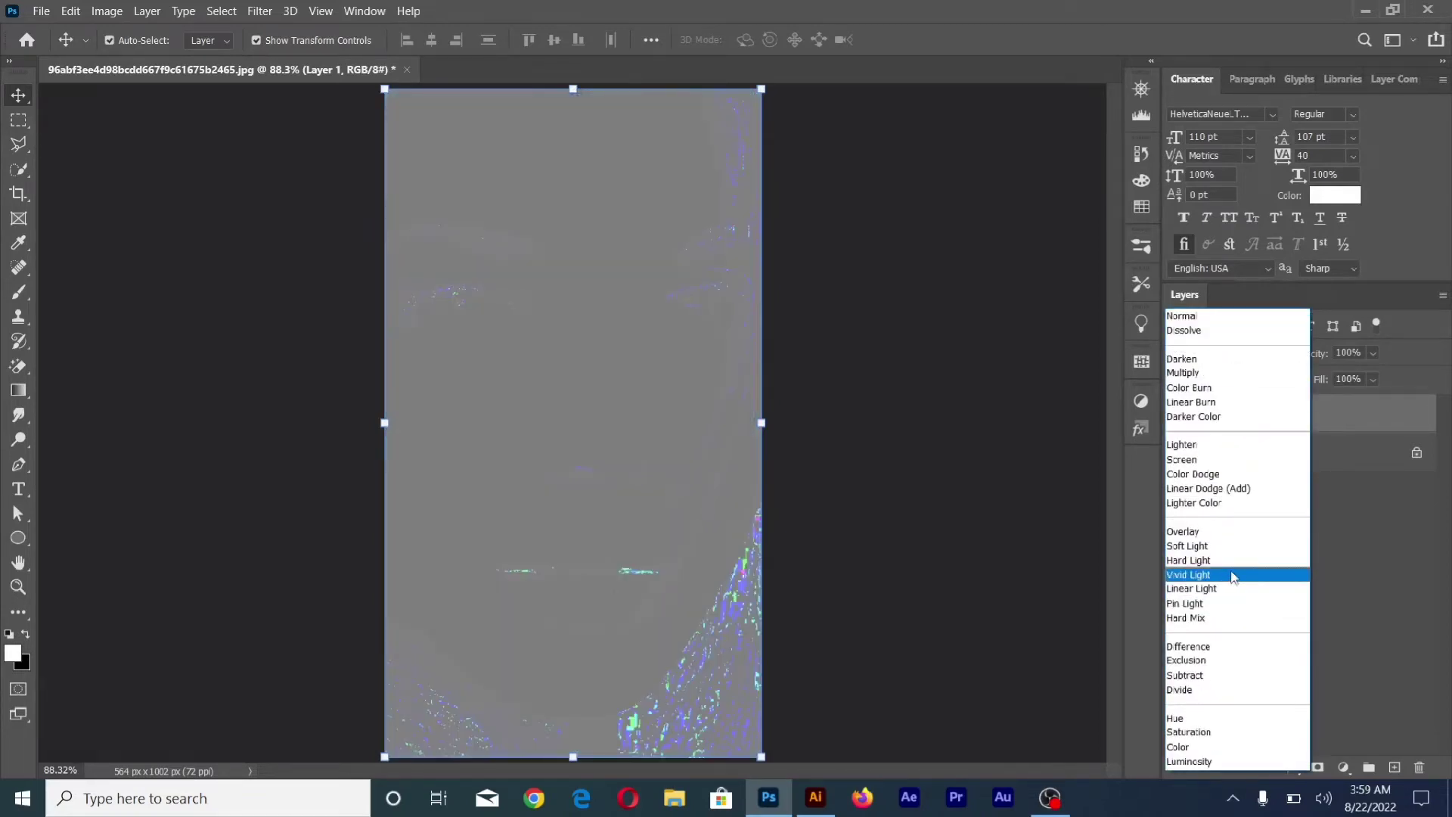
click(1231, 576)
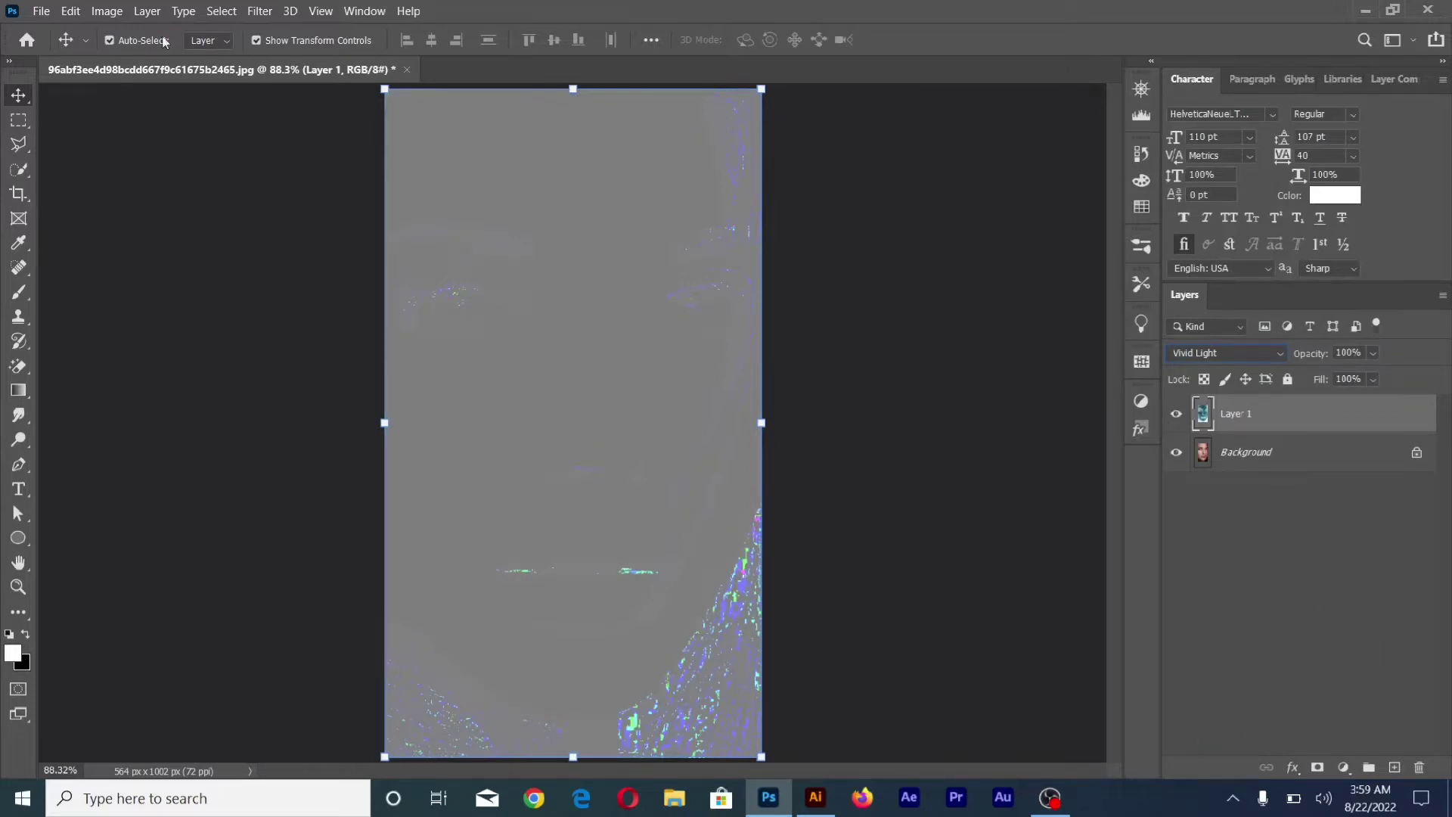
Run Filter > Other > High Pass on Layer 1 with a 7.0-pixel radius.
click(261, 11)
mouse_move(273, 369)
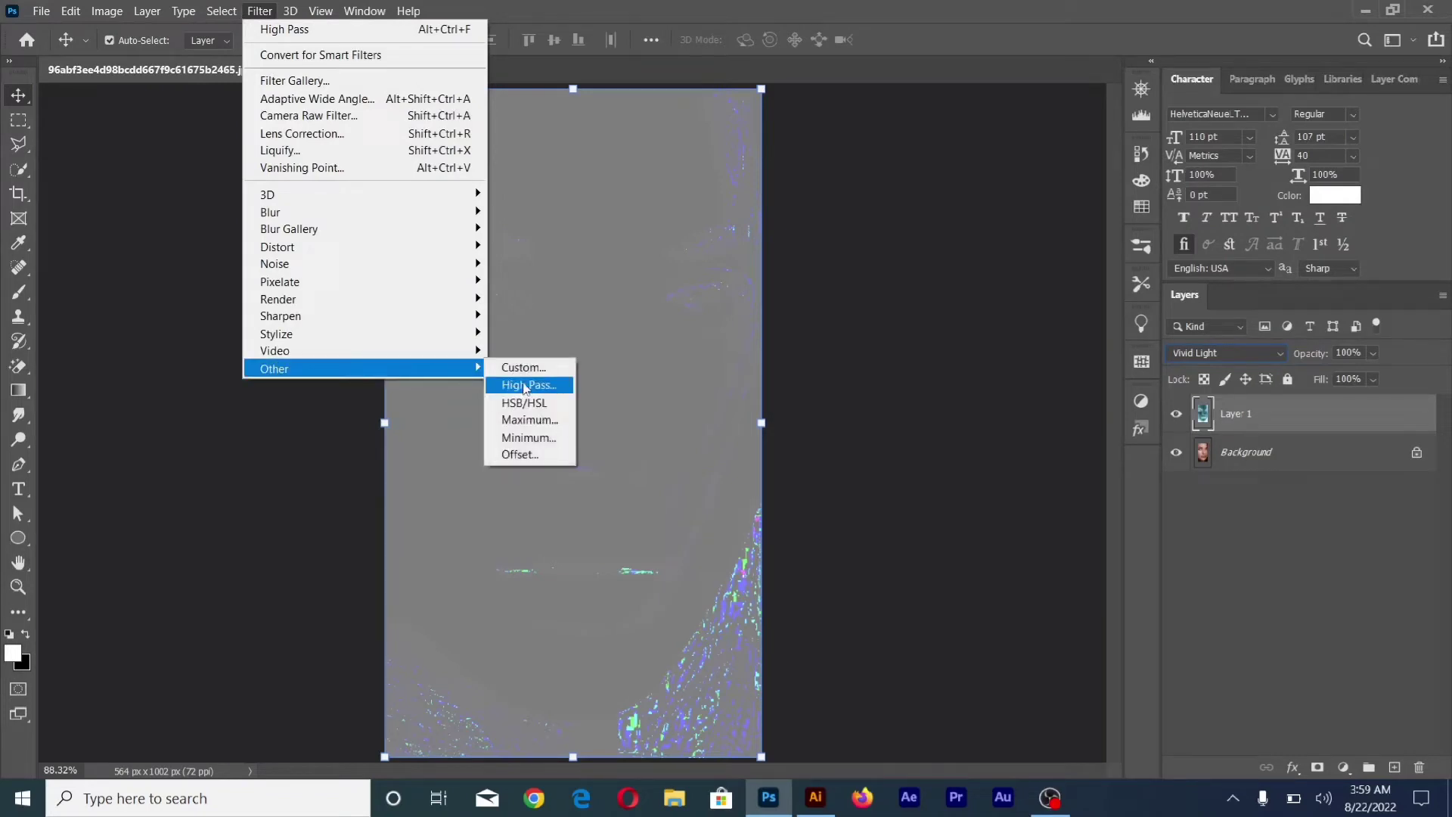
click(530, 385)
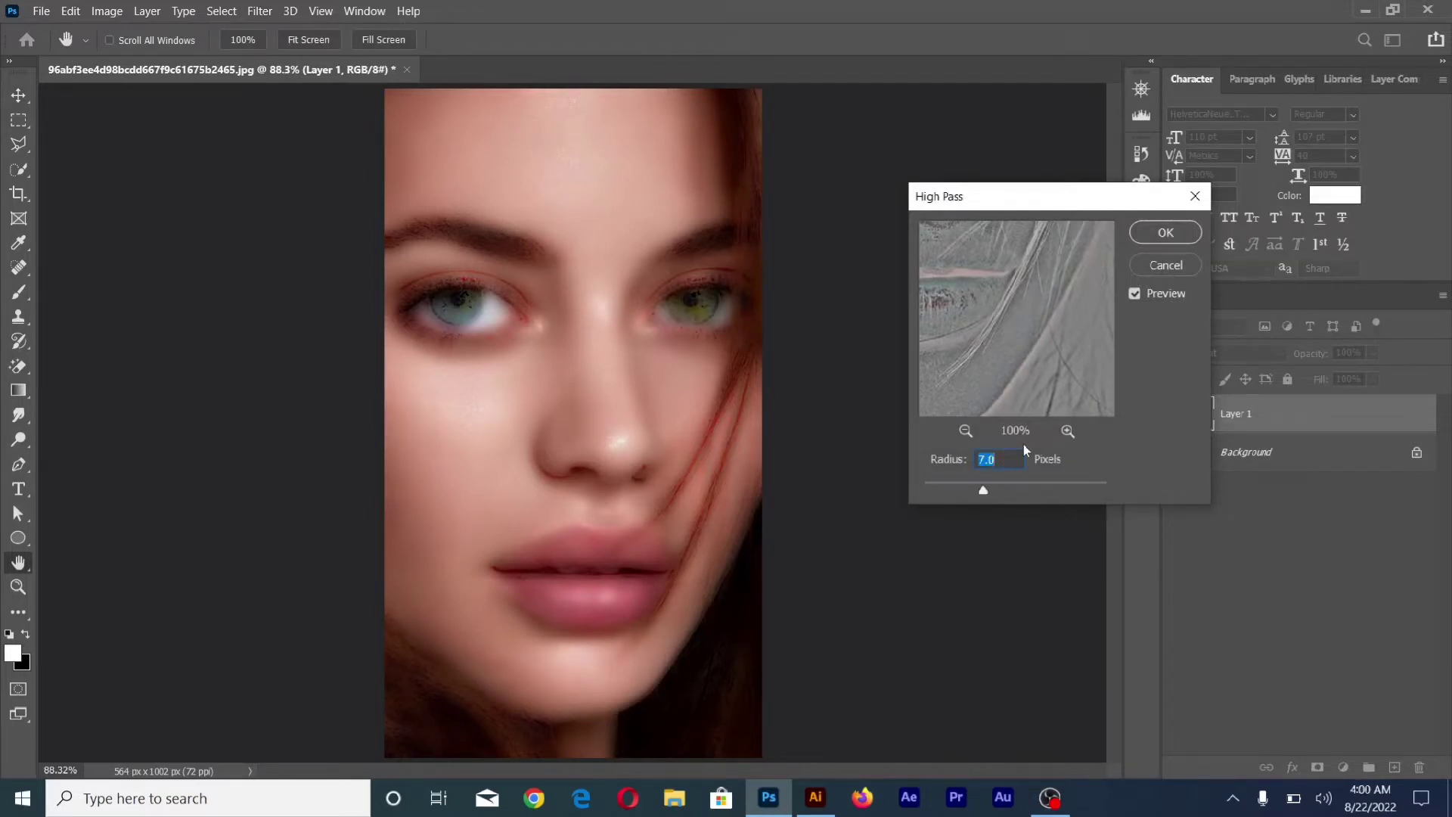
click(1163, 234)
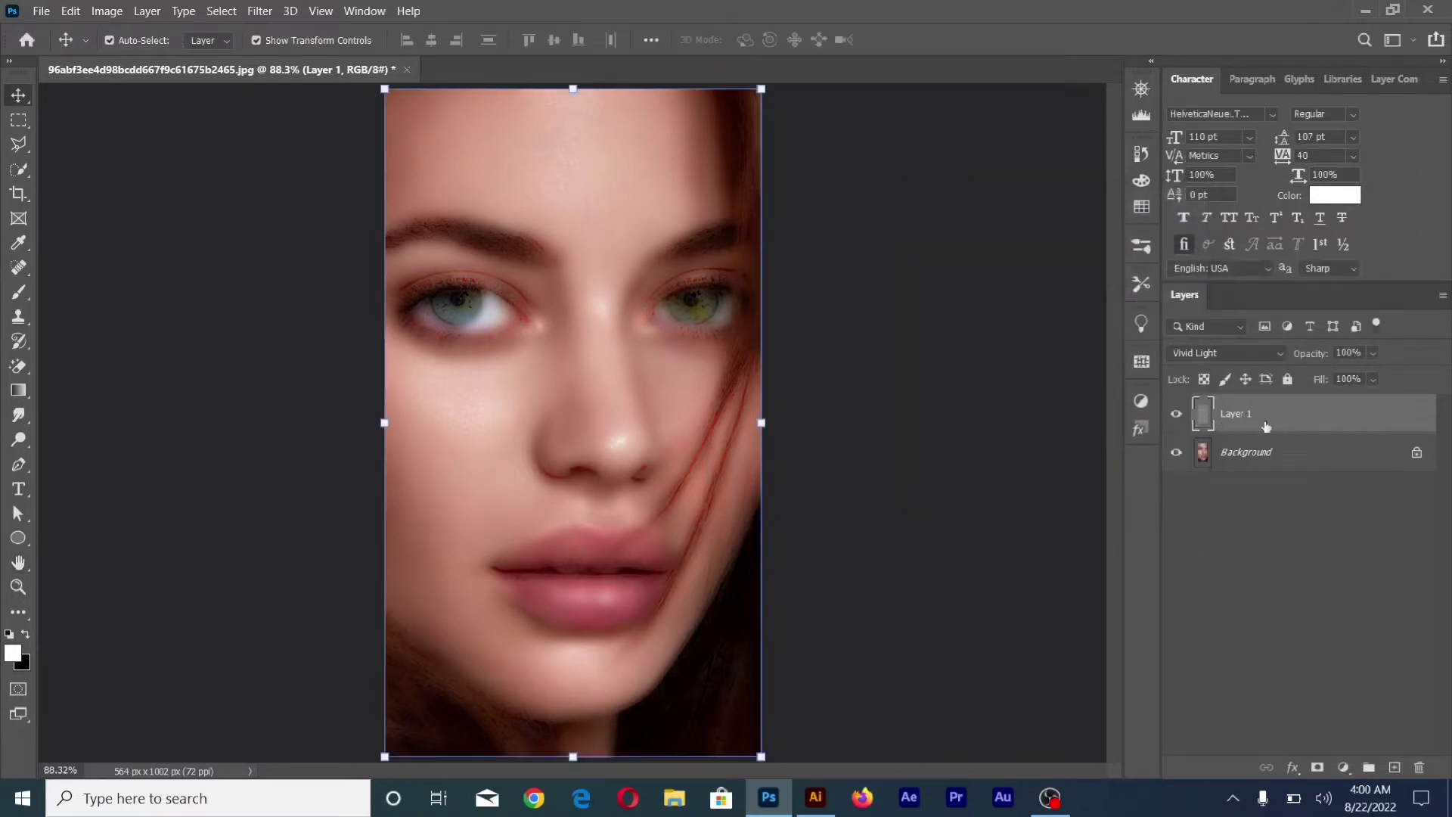
Add a layer mask to Layer 1 and invert it to black, with the Brush Tool ready.
click(1317, 768)
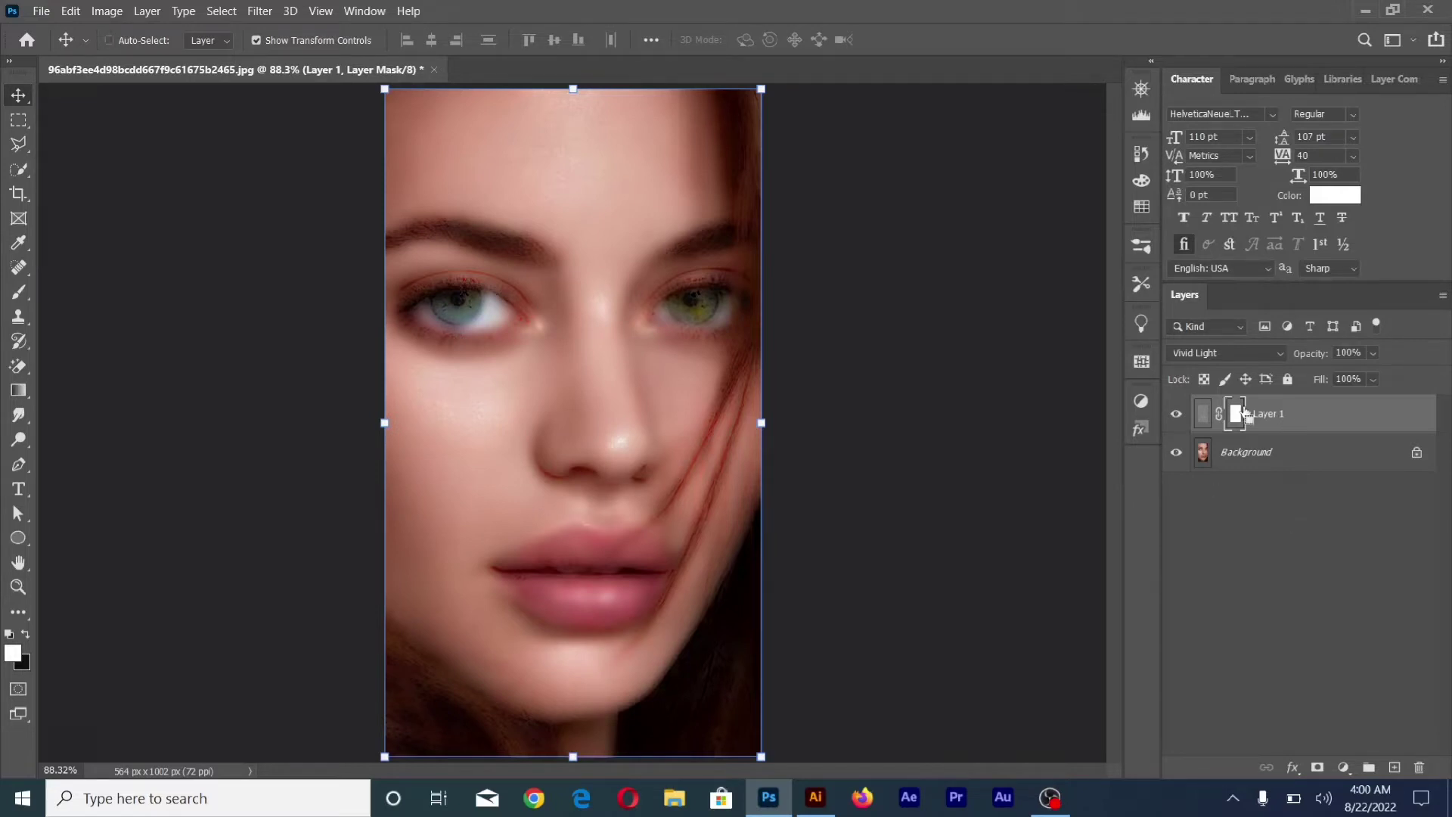
key(ctrl+i)
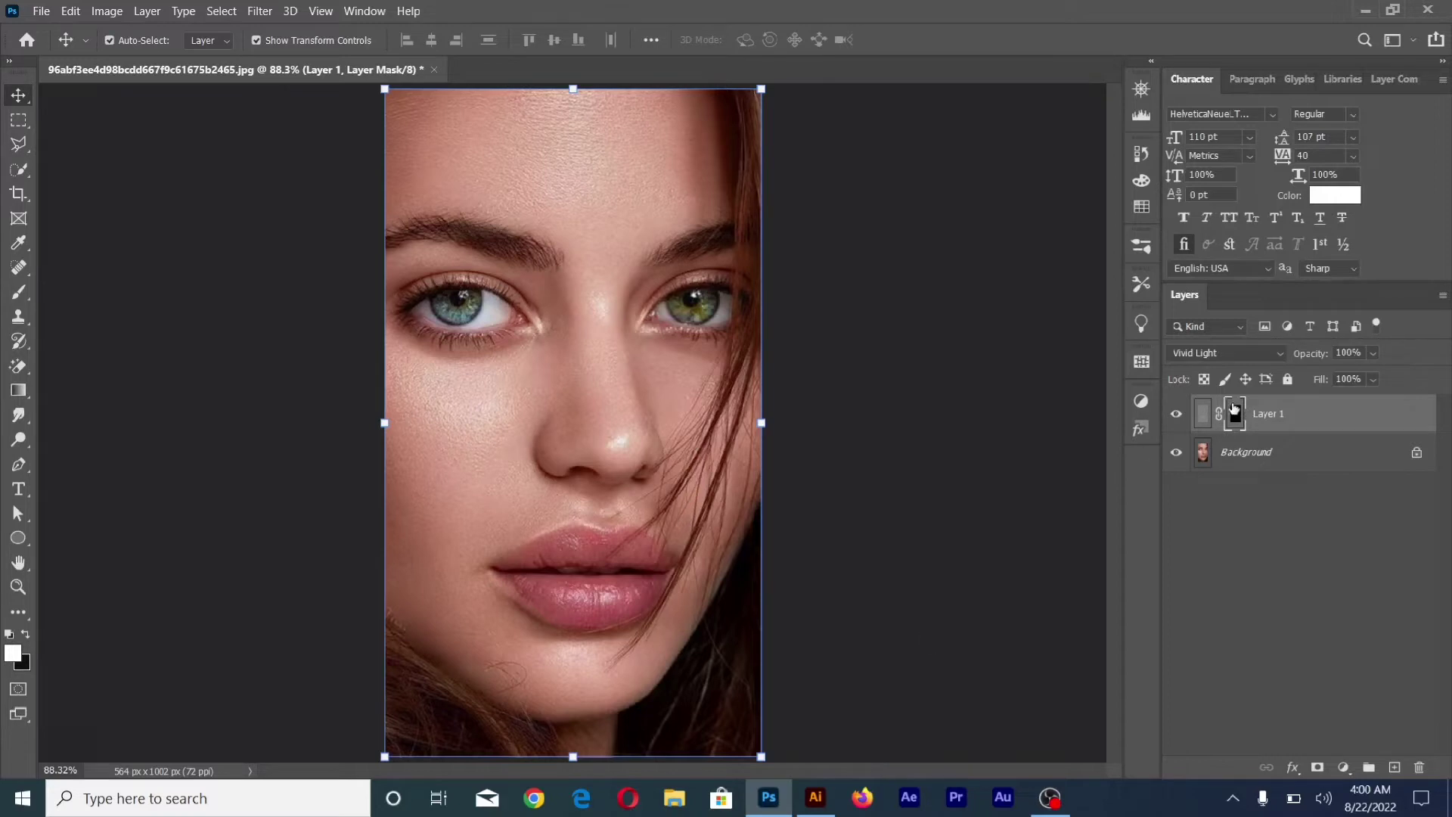
click(19, 292)
click(109, 294)
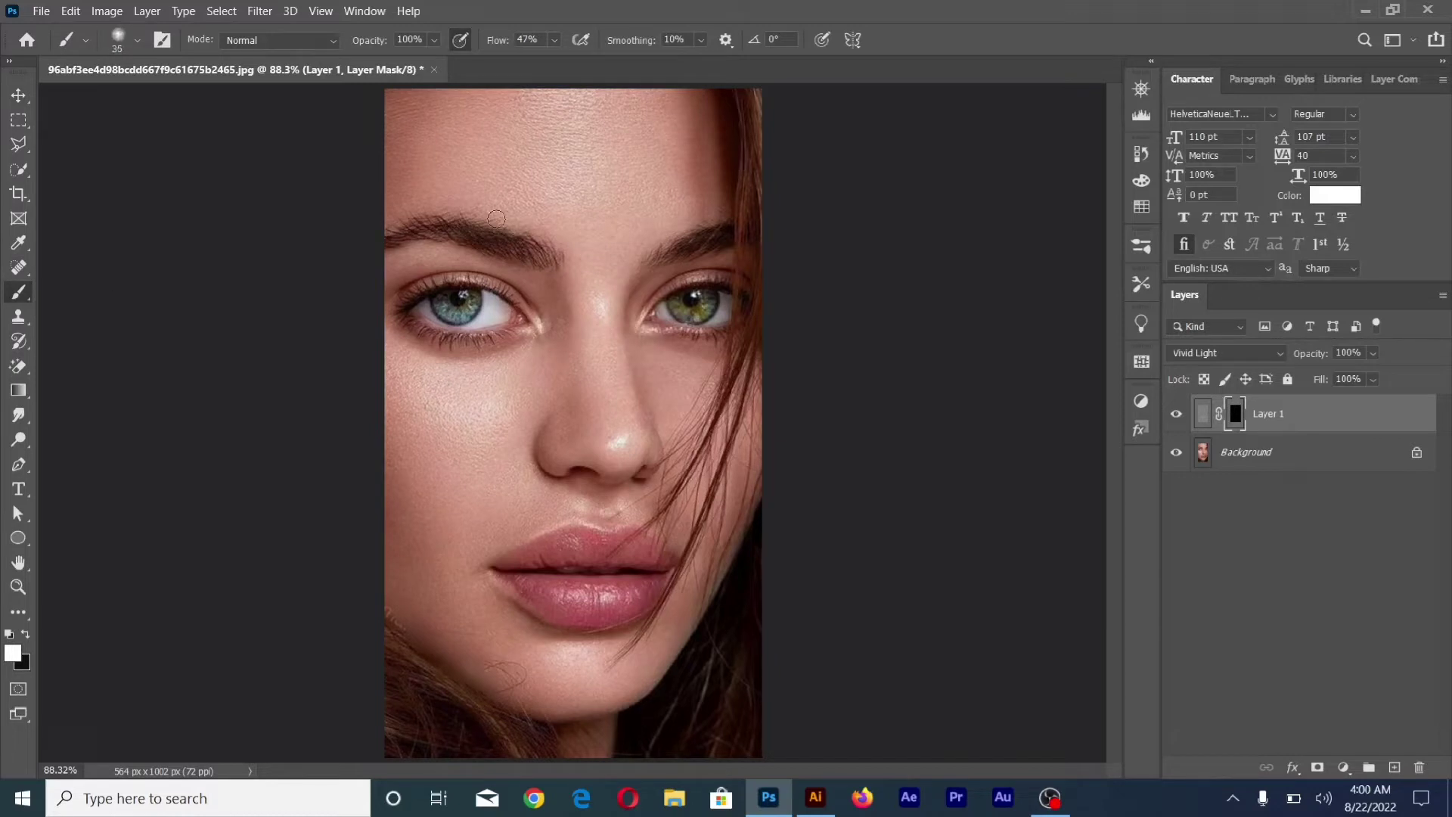
Enlarge the brush and paint the smoothing into the mask across the forehead.
key(bracketright)
key(bracketright)
key(bracketright)
Paint the smoothing down the nose, under the eye, and over the lower cheek and jaw at sizes 100–80.
key(bracketright)
key(bracketright)
key(bracketright)
key(bracketright)
key(bracketright)
key(bracketright)
mouse_move(363, 199)
mouse_down()
mouse_move(426, 168)
mouse_move(501, 189)
mouse_up()
mouse_move(483, 151)
mouse_down()
mouse_move(565, 122)
mouse_move(655, 209)
mouse_up()
key(bracketleft)
key(bracketleft)
mouse_move(591, 329)
mouse_down()
mouse_move(579, 425)
mouse_move(556, 449)
mouse_up()
mouse_move(563, 343)
mouse_down()
mouse_move(503, 386)
mouse_move(363, 357)
mouse_move(484, 390)
mouse_move(444, 383)
mouse_move(479, 415)
mouse_move(447, 520)
mouse_move(453, 492)
mouse_move(402, 415)
mouse_move(487, 433)
mouse_up()
key(bracketright)
key(bracketright)
key(bracketleft)
key(bracketleft)
key(bracketleft)
mouse_move(403, 563)
mouse_down()
mouse_move(413, 642)
mouse_move(461, 603)
mouse_up()
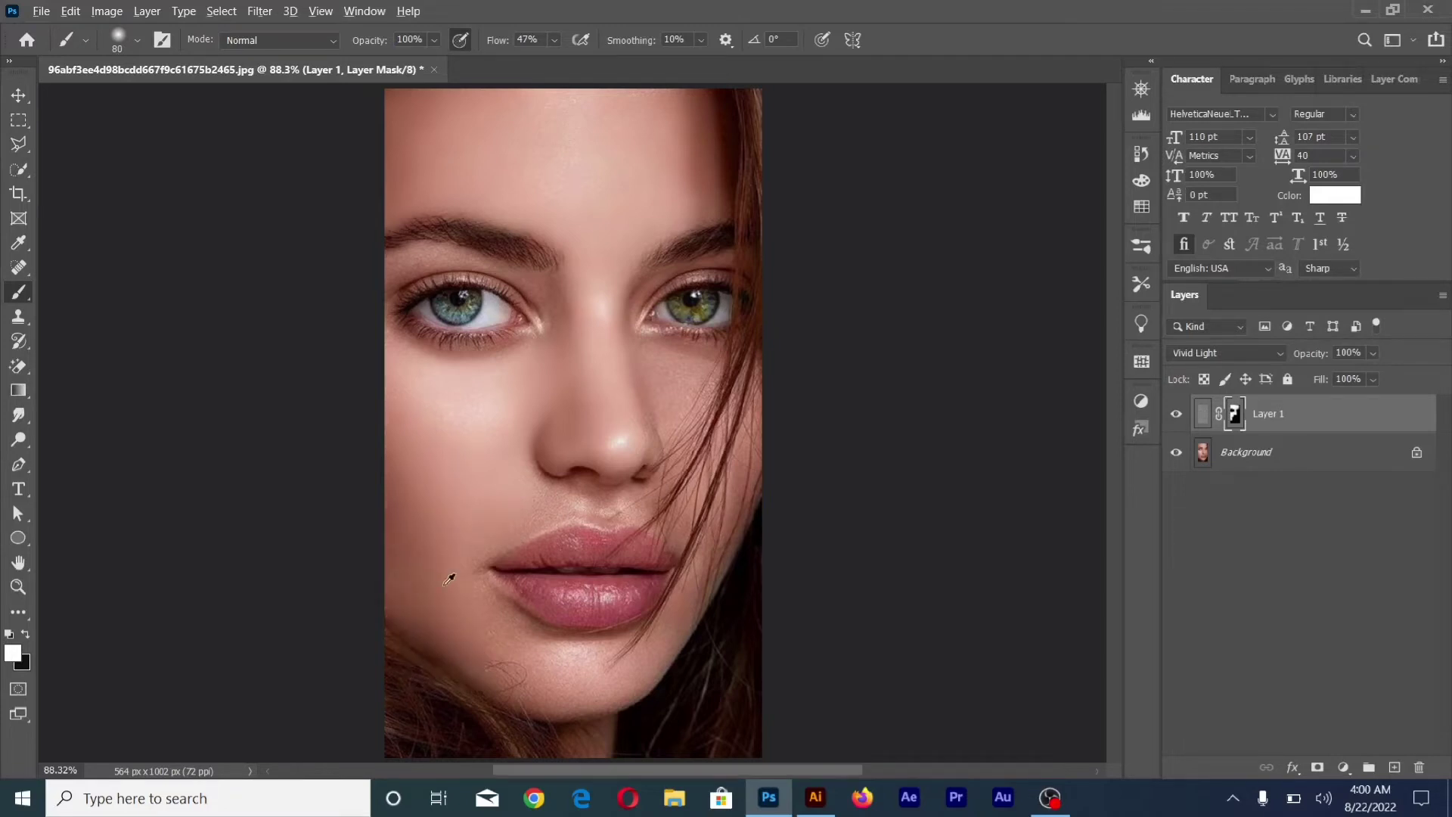
Paint the mask from the lip corner toward the nose and from the jaw up to the lip corner.
scroll(453, 601, up, 2)
scroll(454, 601, up, 2)
mouse_move(517, 582)
mouse_down()
mouse_move(503, 486)
mouse_move(551, 422)
mouse_move(751, 388)
mouse_move(642, 389)
mouse_move(658, 341)
mouse_move(637, 260)
mouse_move(680, 340)
mouse_move(713, 356)
mouse_move(787, 356)
mouse_move(832, 394)
mouse_move(891, 366)
mouse_move(871, 441)
mouse_up()
scroll(871, 441, down, 3)
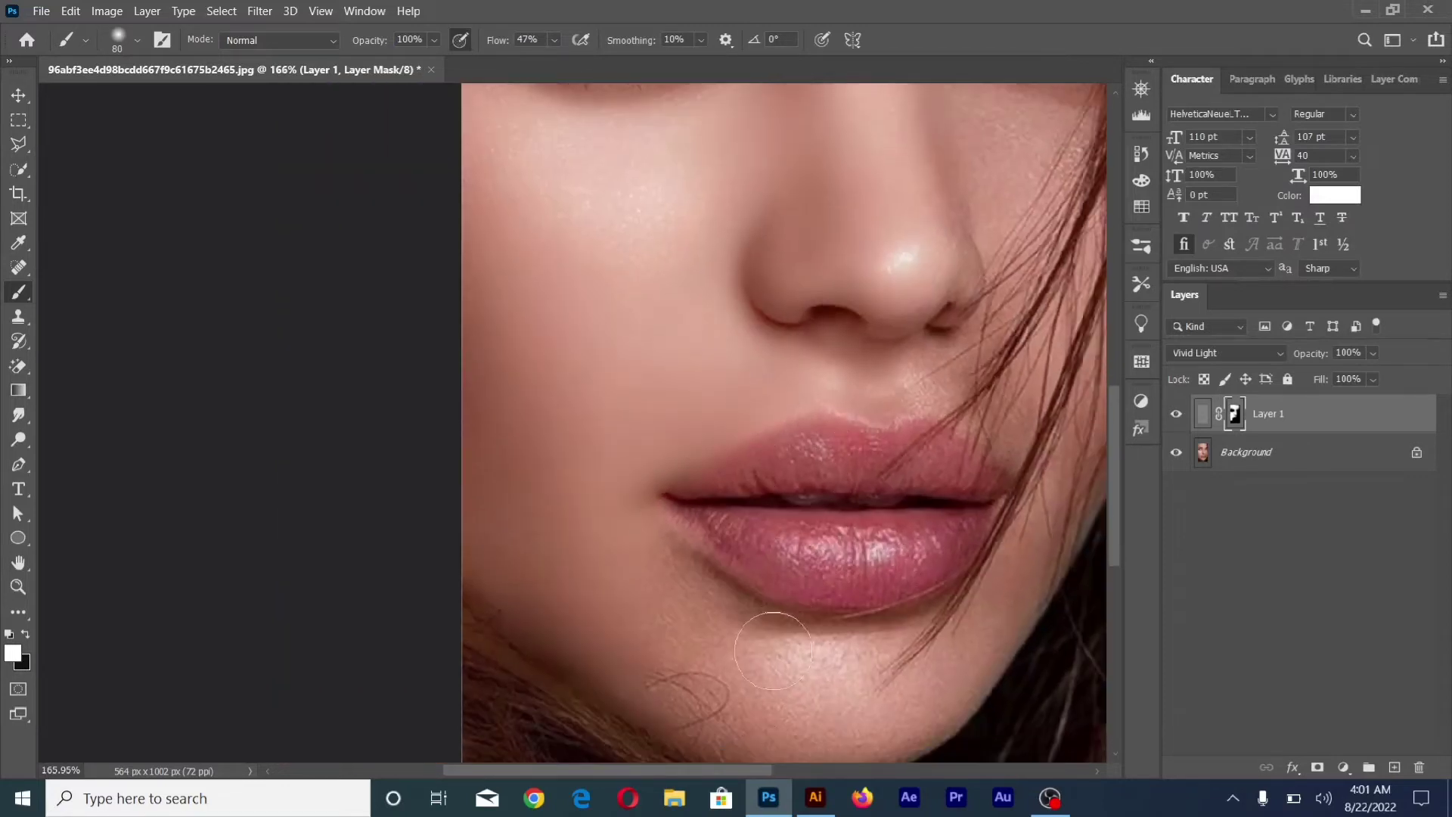
scroll(832, 453, down, 2)
scroll(756, 462, left, 2)
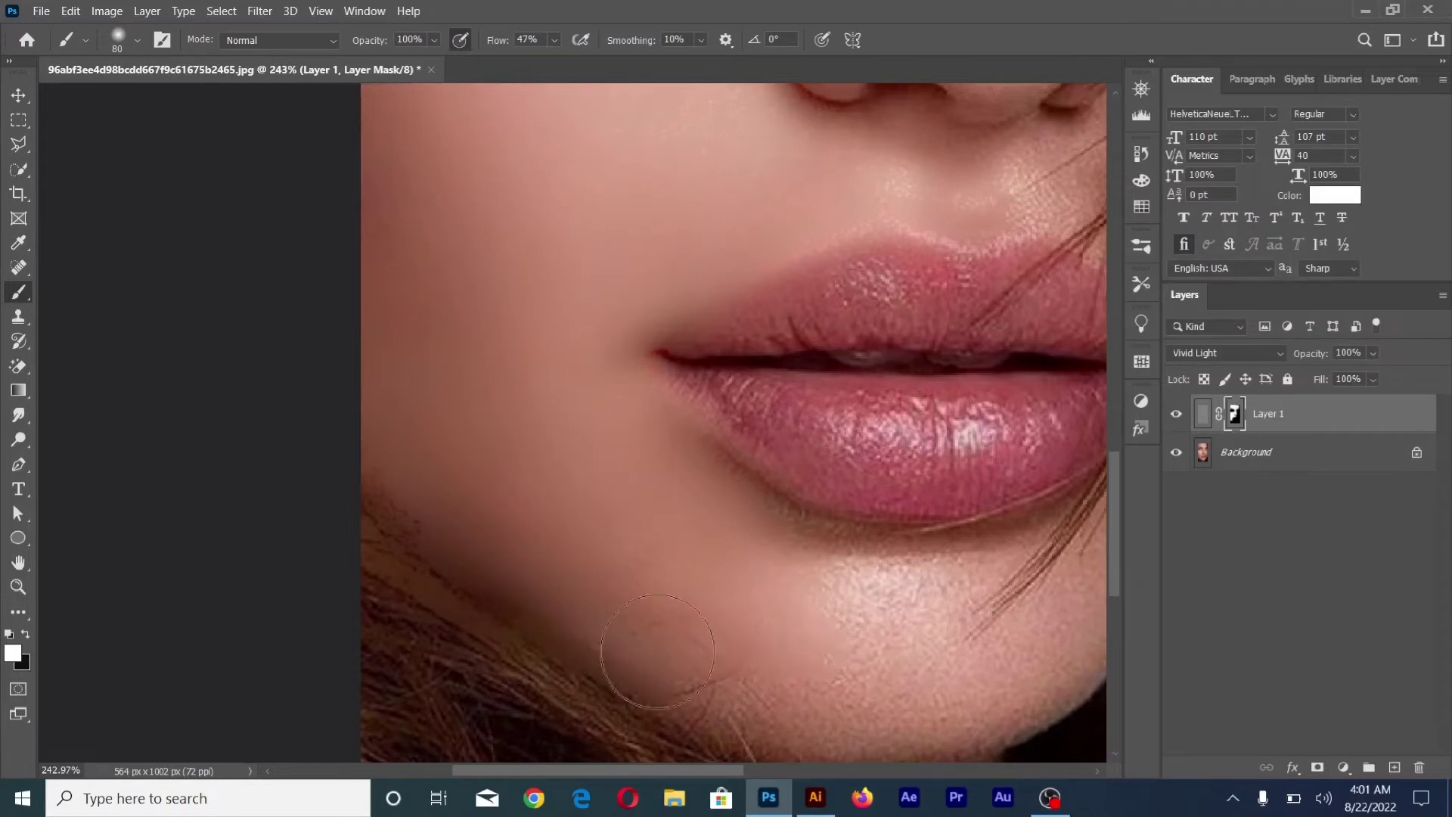
scroll(778, 675, down, 3)
scroll(779, 676, up, 1)
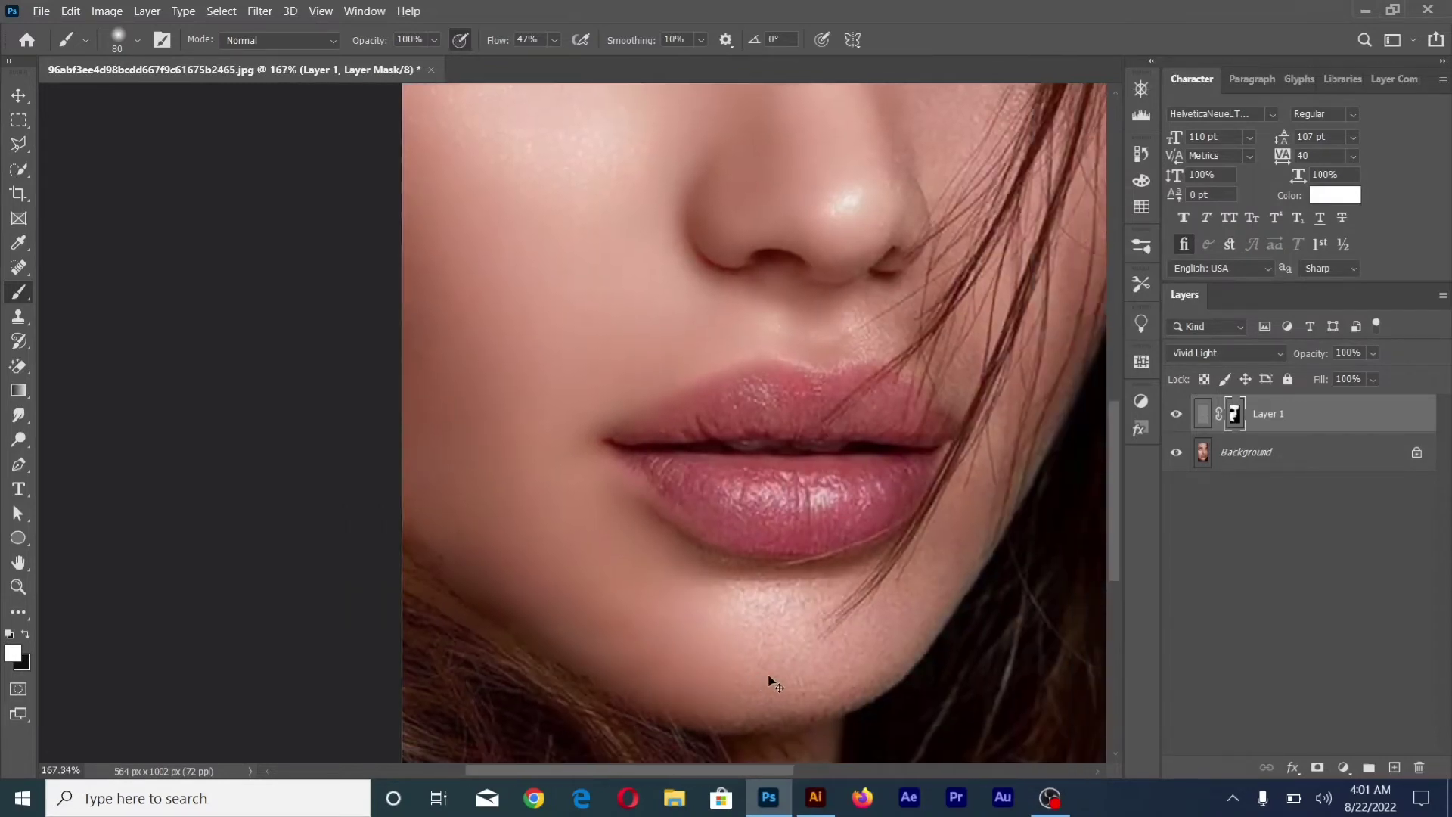
scroll(775, 677, up, 1)
scroll(777, 680, up, 1)
mouse_move(777, 684)
mouse_down()
mouse_move(908, 664)
mouse_move(1010, 479)
mouse_move(988, 552)
mouse_move(759, 600)
mouse_move(779, 569)
mouse_up()
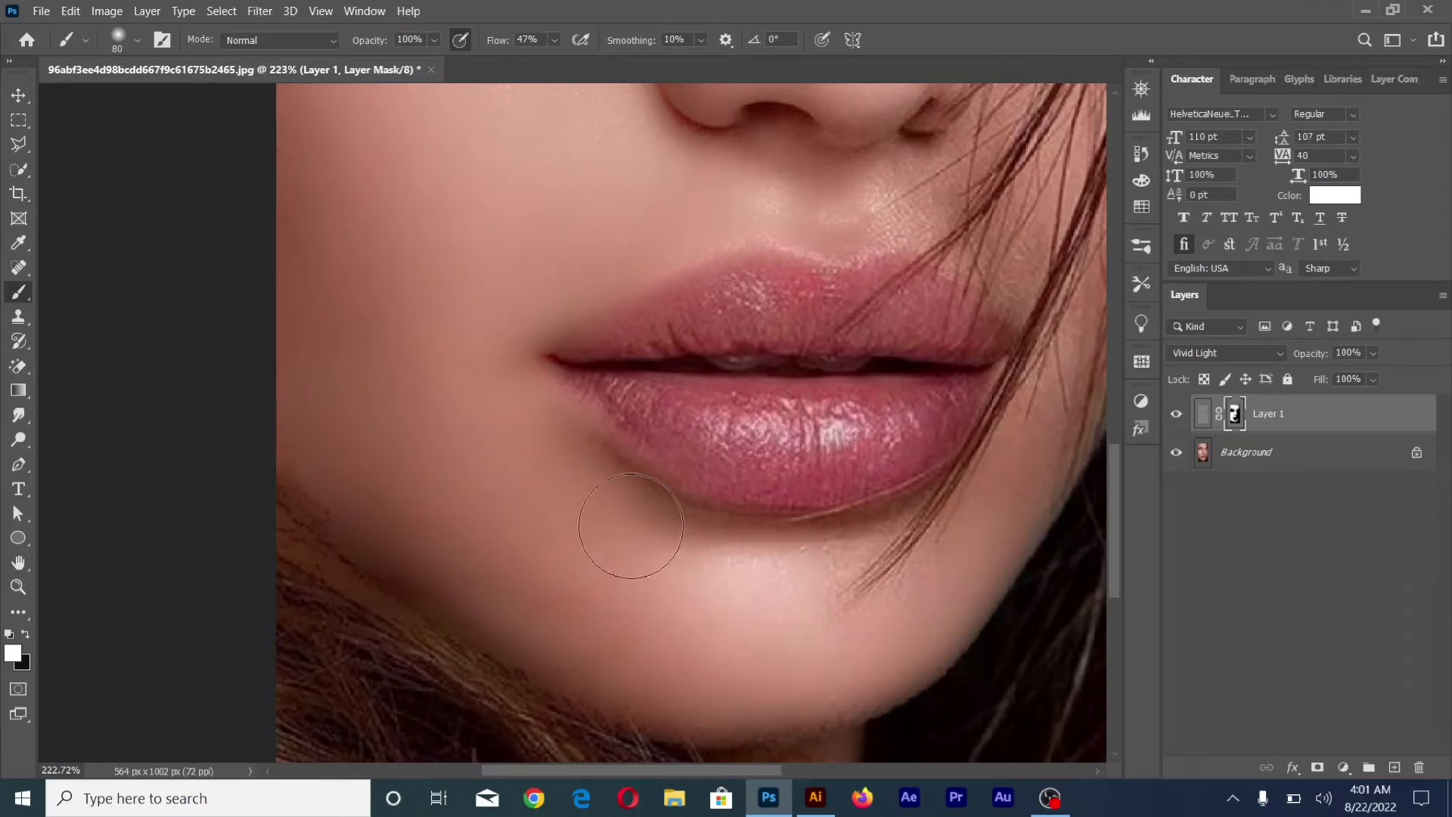
Shrink the brush below 35 and paint the mask along the hair strands beside the lips and cheek.
key(bracketleft)
key(bracketleft)
key(bracketleft)
scroll(628, 500, up, 2)
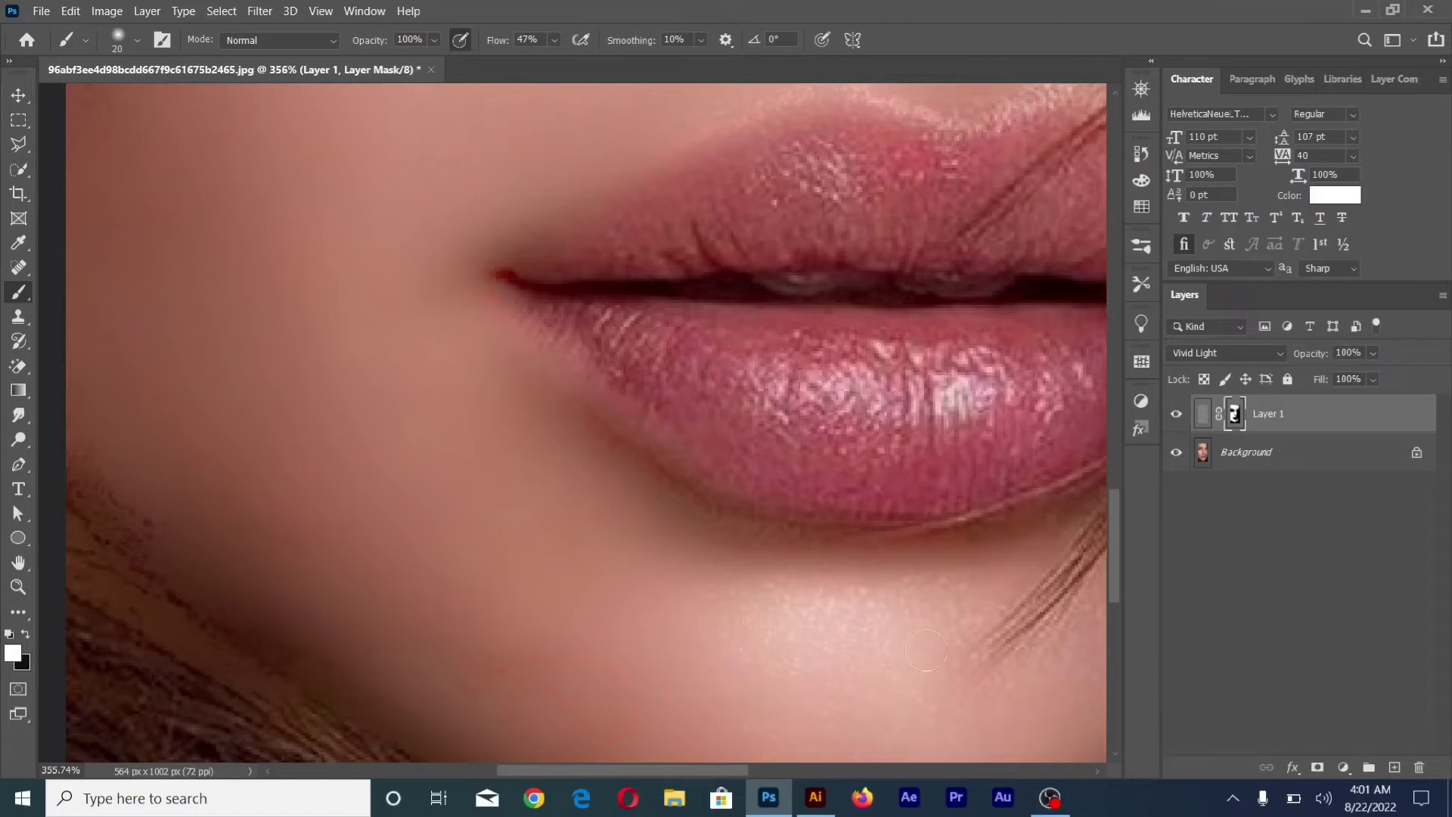
scroll(906, 647, down, 2)
scroll(906, 647, right, 2)
scroll(906, 646, right, 1)
scroll(913, 635, up, 2)
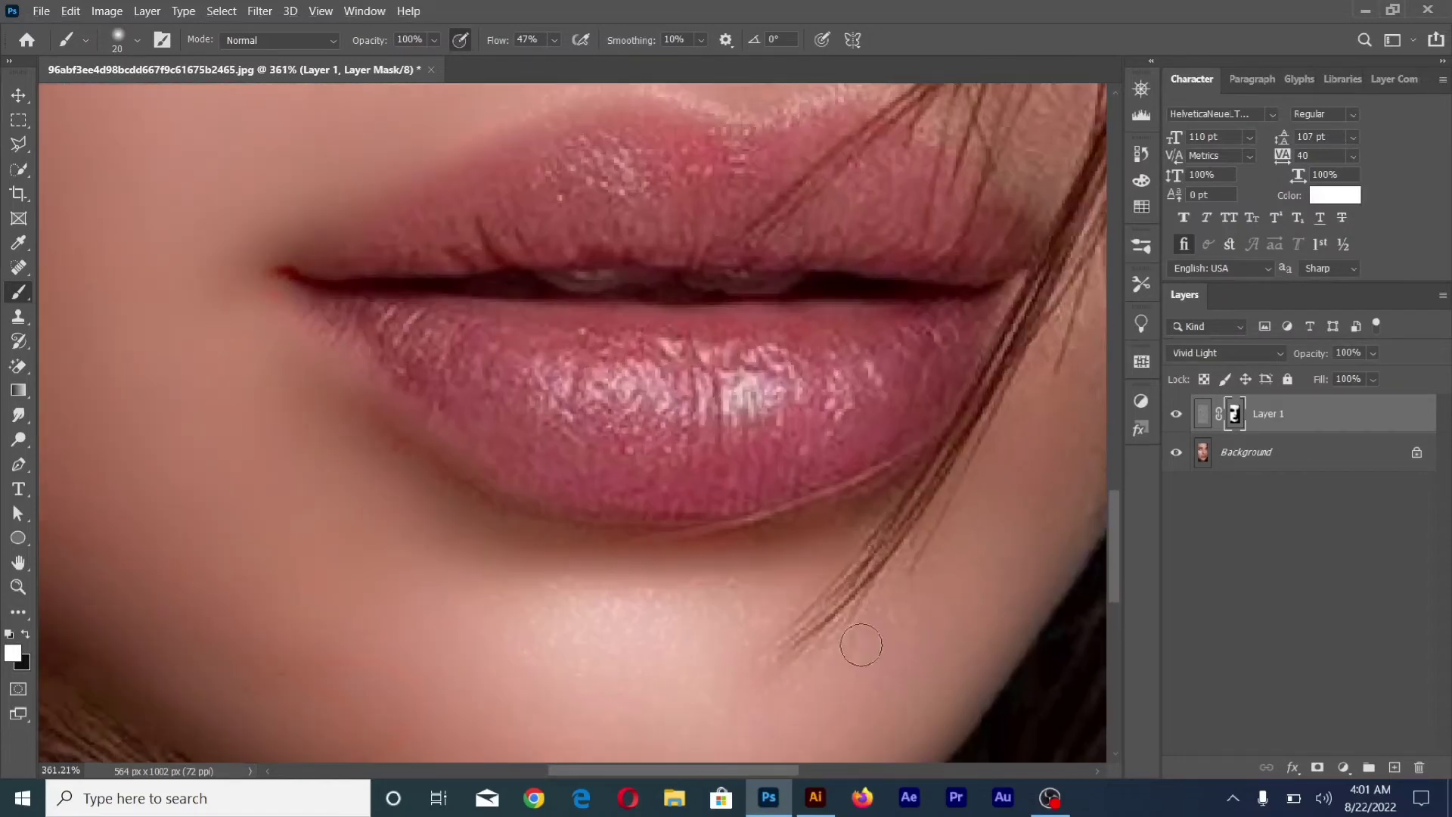
scroll(836, 672, down, 3)
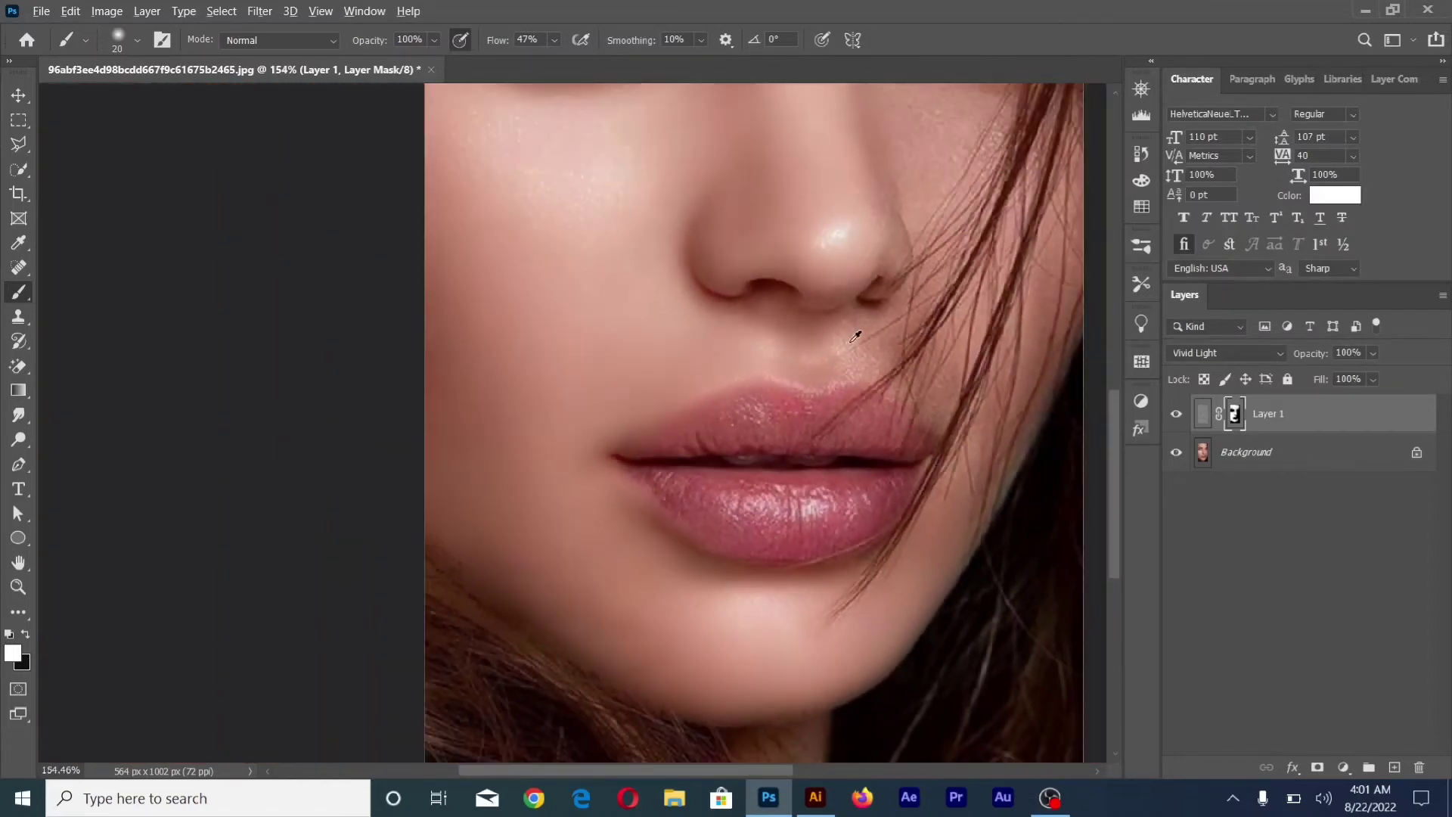
scroll(855, 335, up, 3)
scroll(859, 315, up, 1)
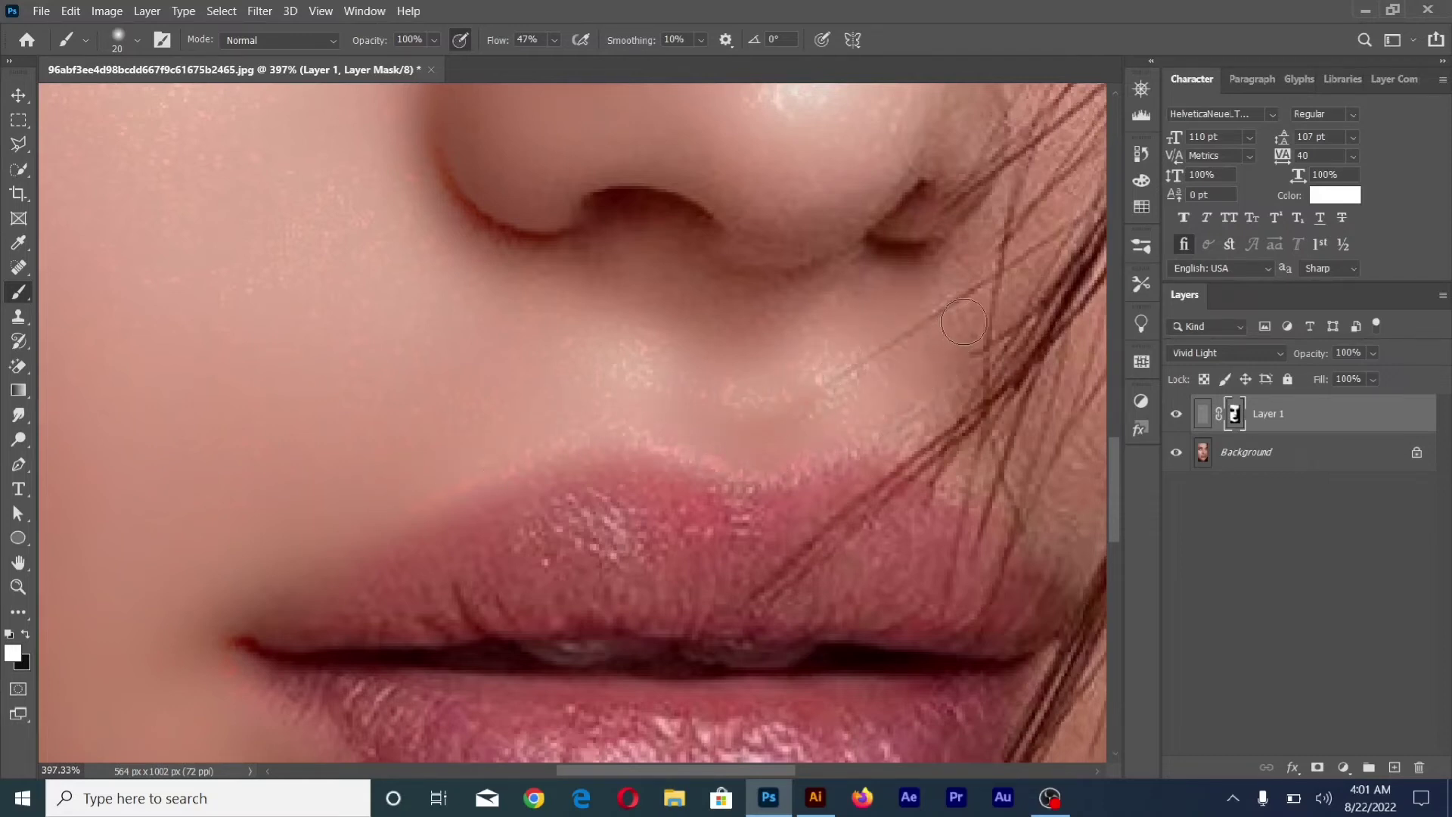
scroll(901, 431, down, 3)
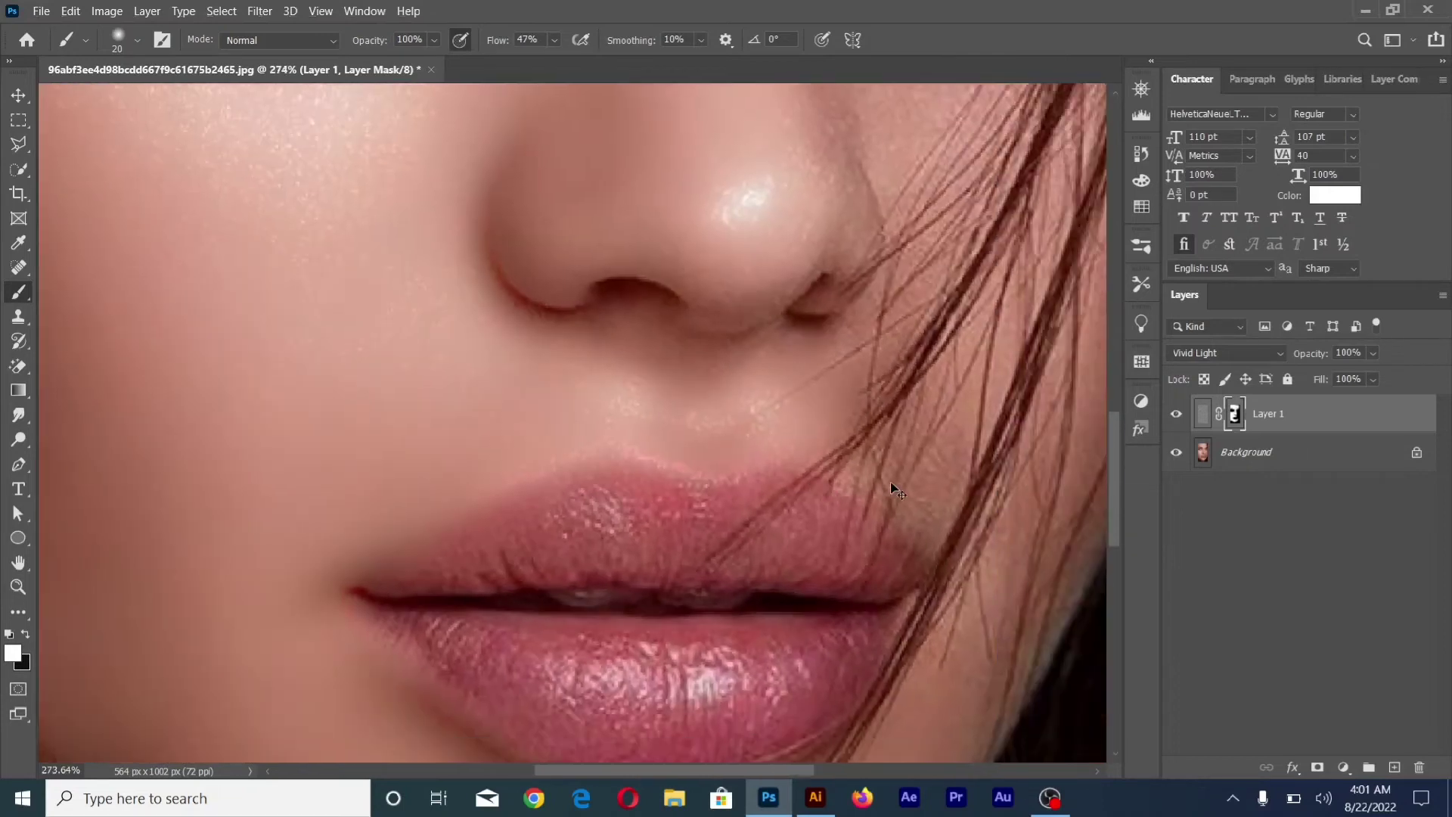
scroll(893, 488, up, 4)
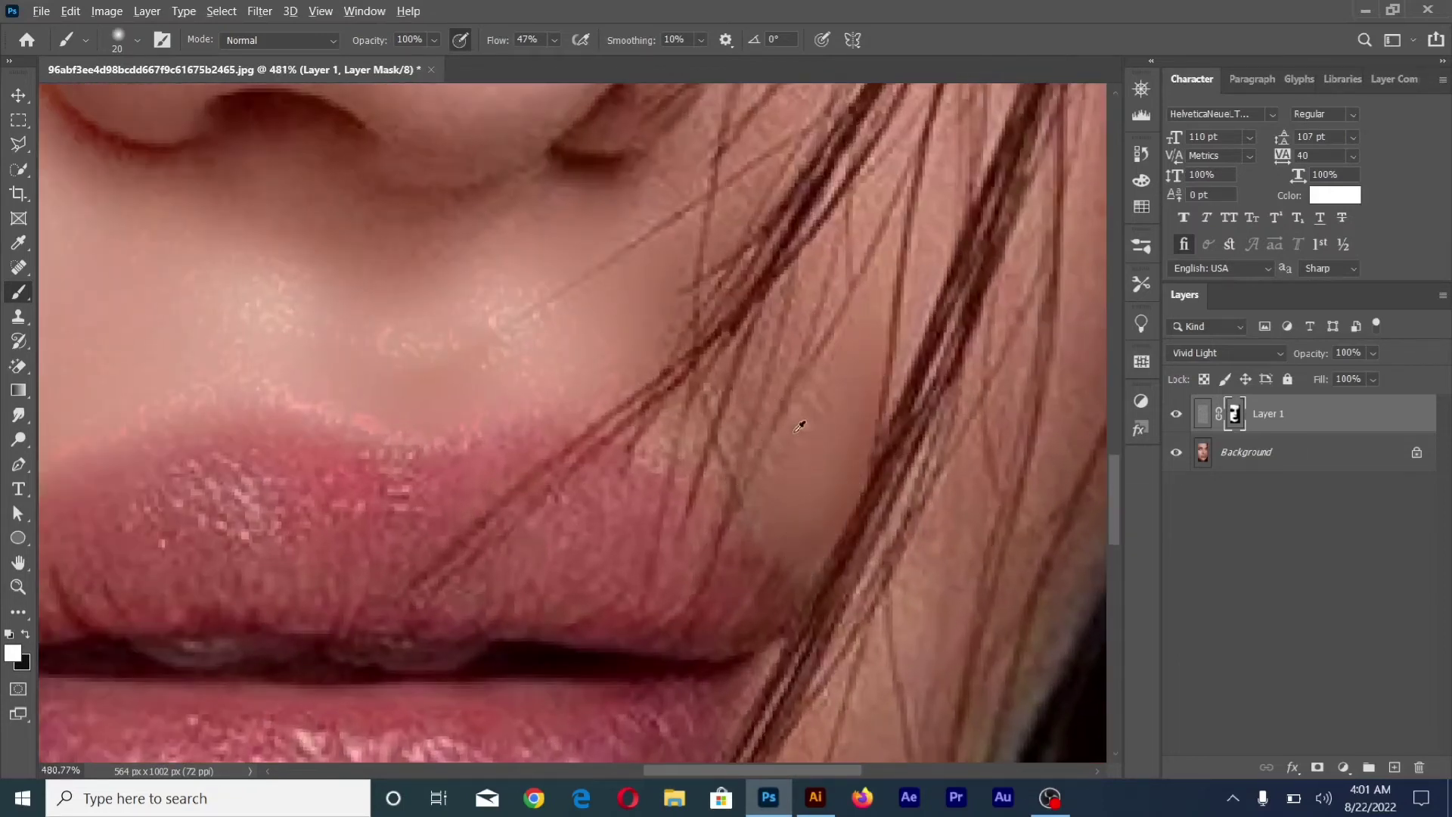
scroll(798, 427, down, 3)
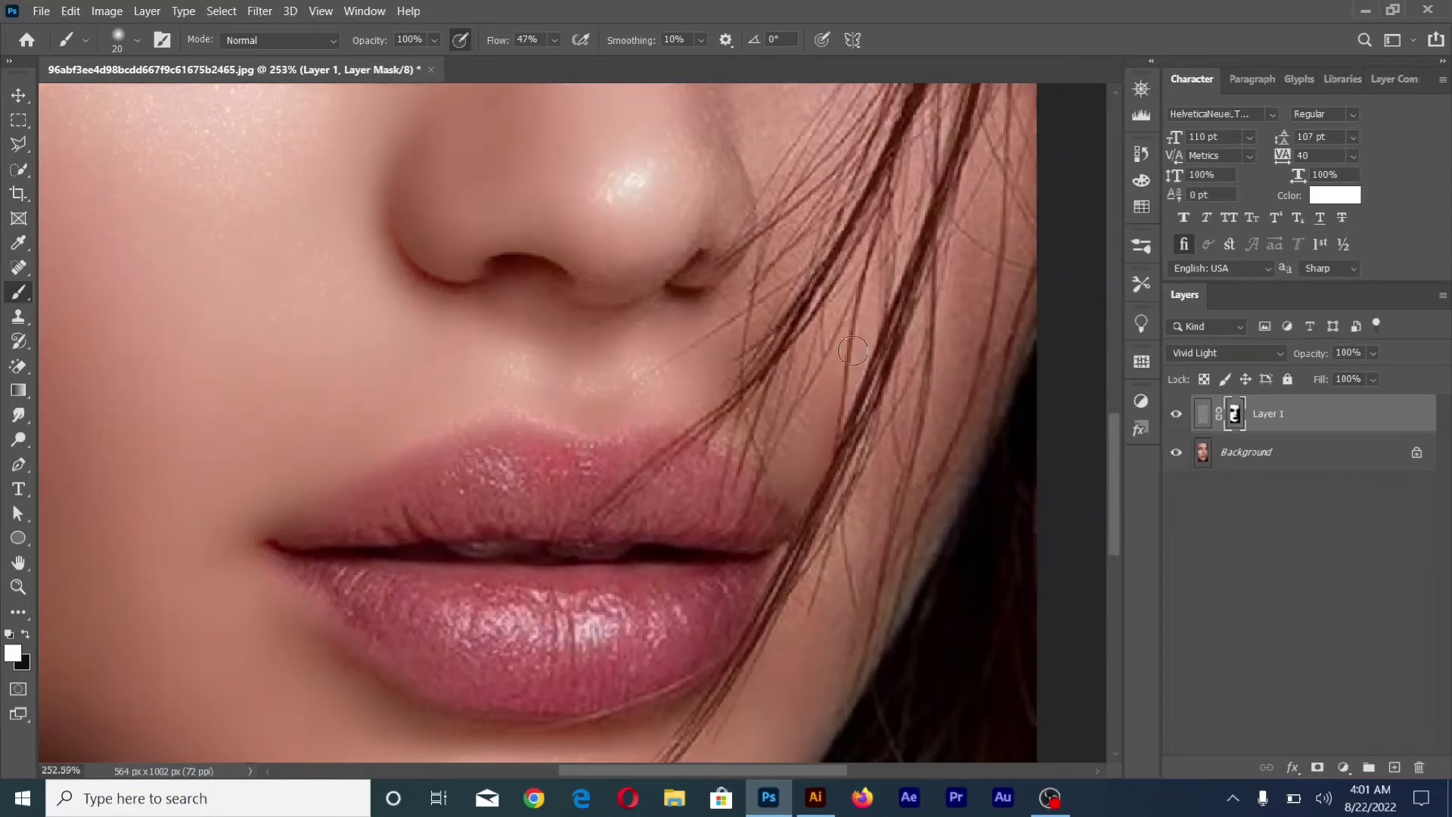
key(bracketleft)
drag(871, 322, 853, 385)
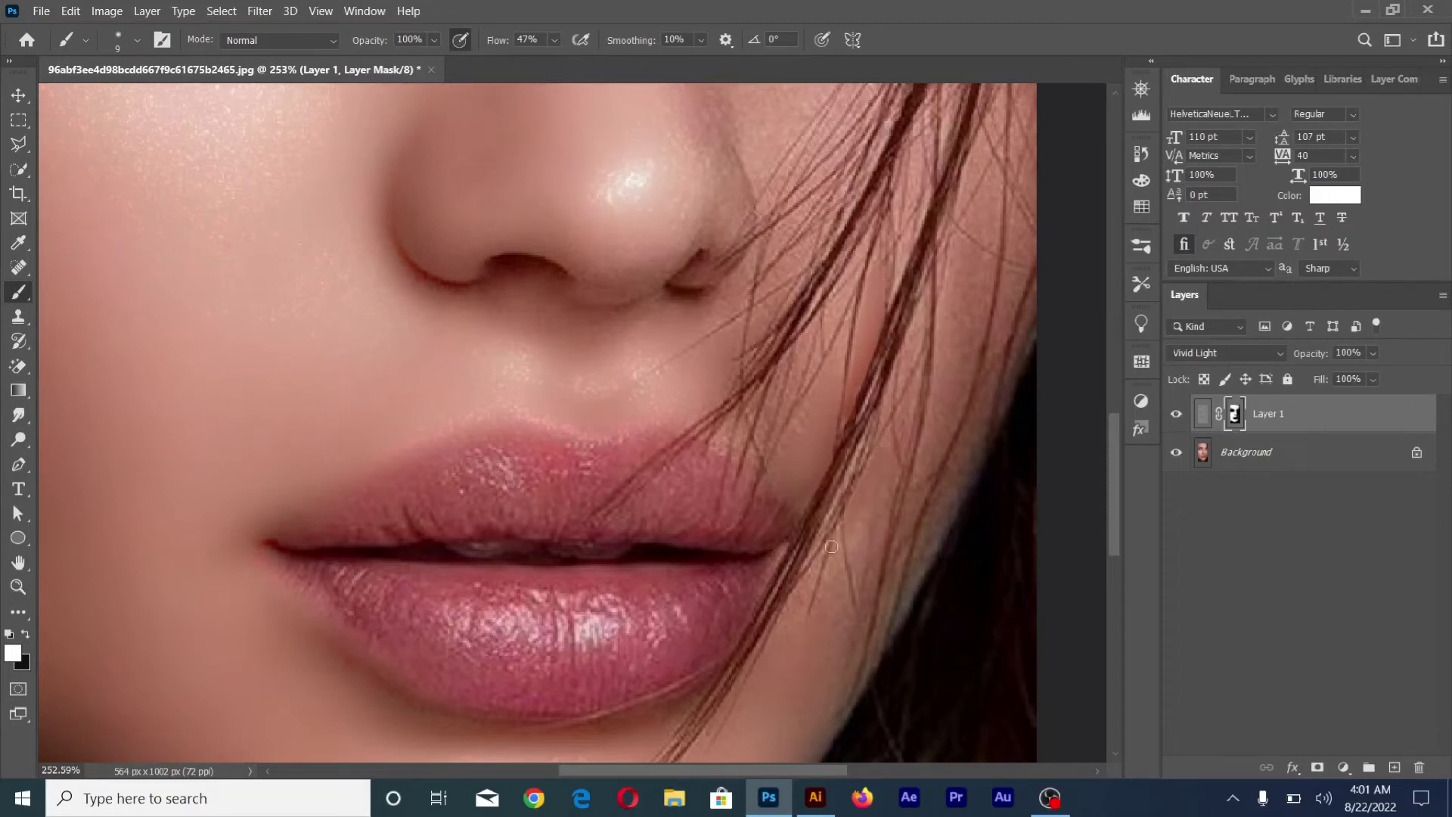
drag(826, 557, 790, 612)
key(bracketright)
key(bracketright)
key(bracketright)
key(bracketright)
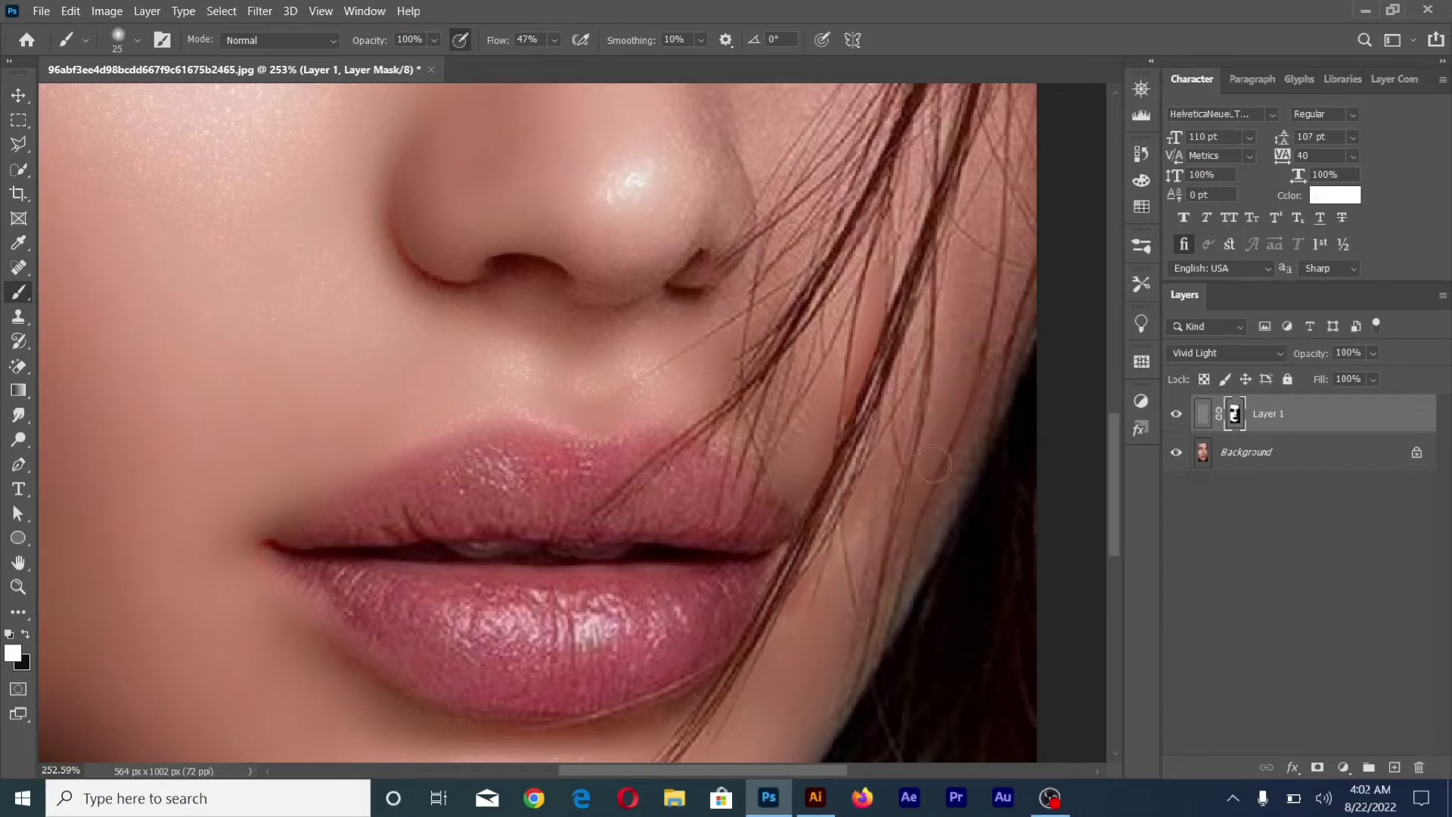
Enlarge the brush and paint the mask over the speckled skin up the side of the nose.
scroll(951, 337, up, 2)
scroll(937, 331, up, 2)
scroll(870, 287, up, 3)
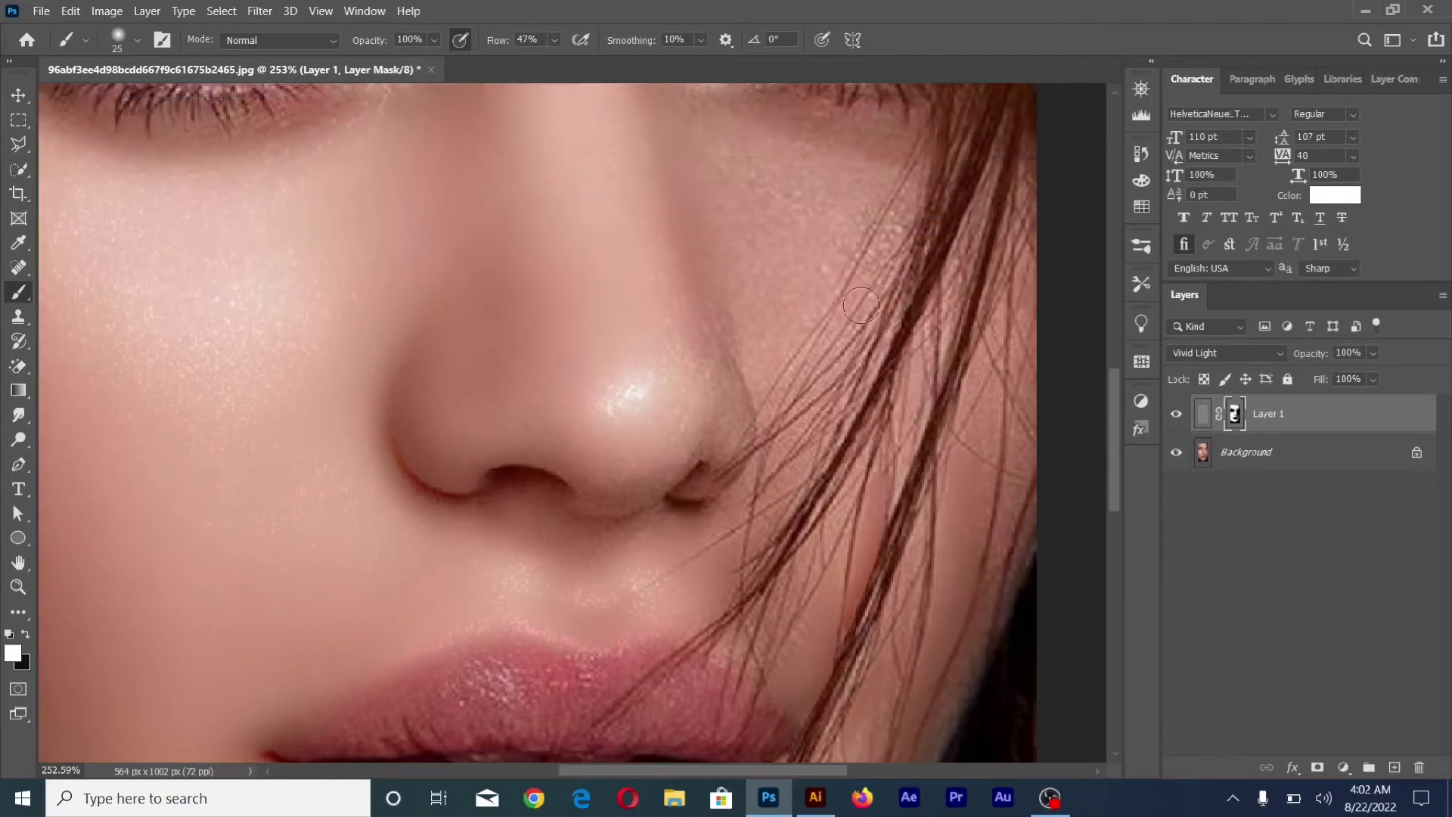
scroll(756, 212, up, 1)
key(bracketright)
key(bracketright)
key(bracketright)
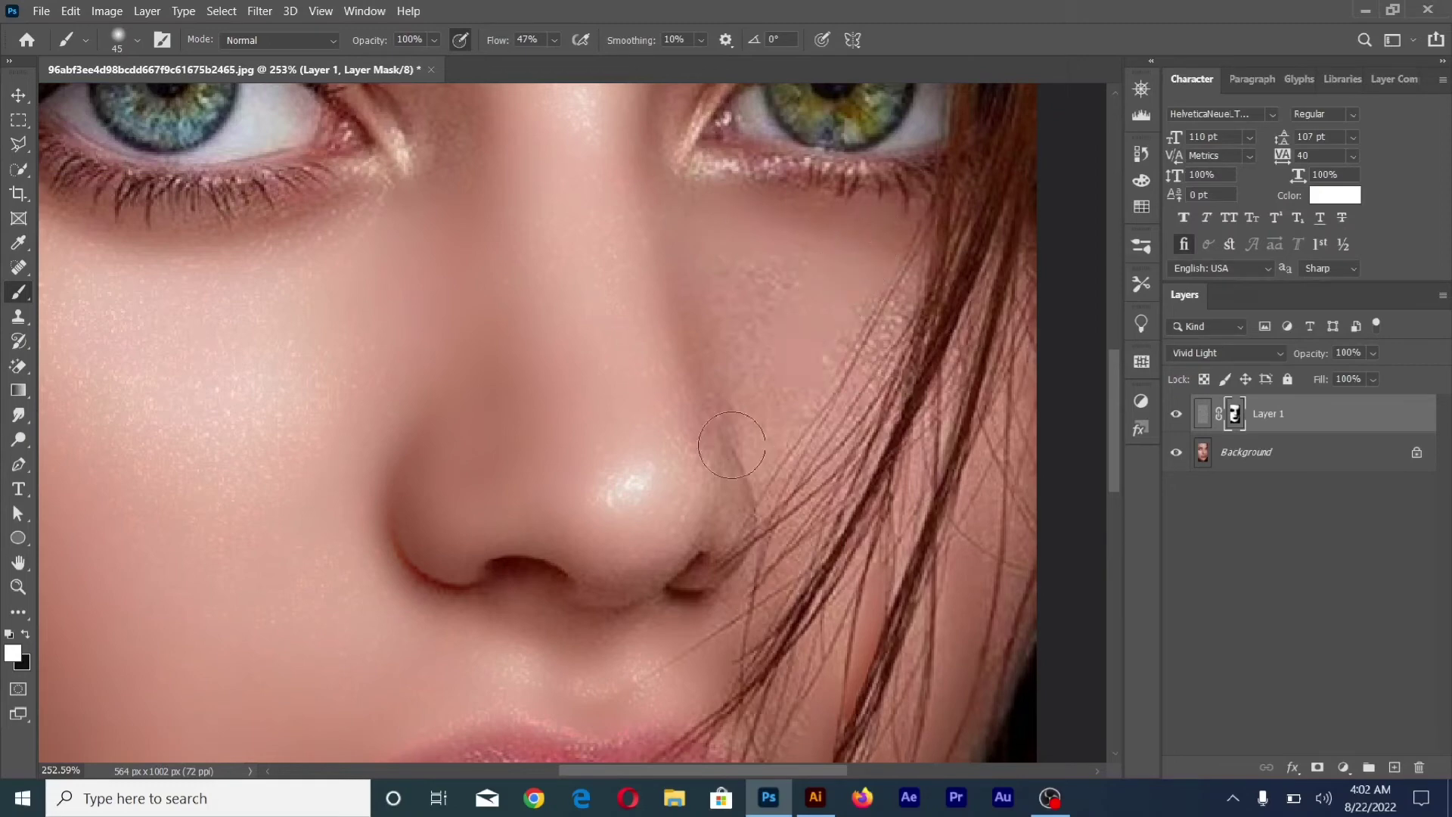
drag(763, 395, 715, 253)
scroll(716, 253, down, 2)
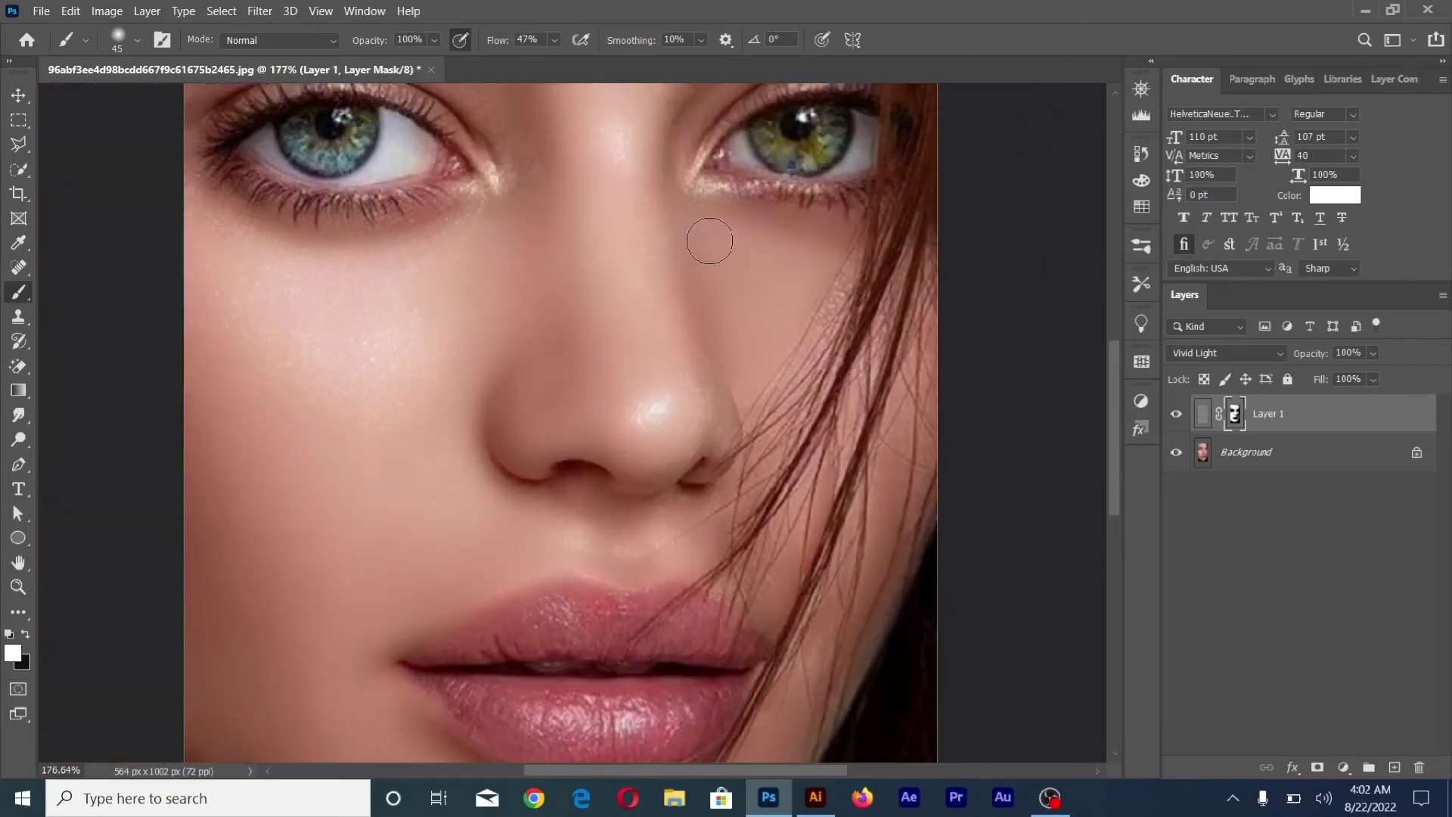
scroll(715, 264, up, 3)
scroll(715, 270, up, 1)
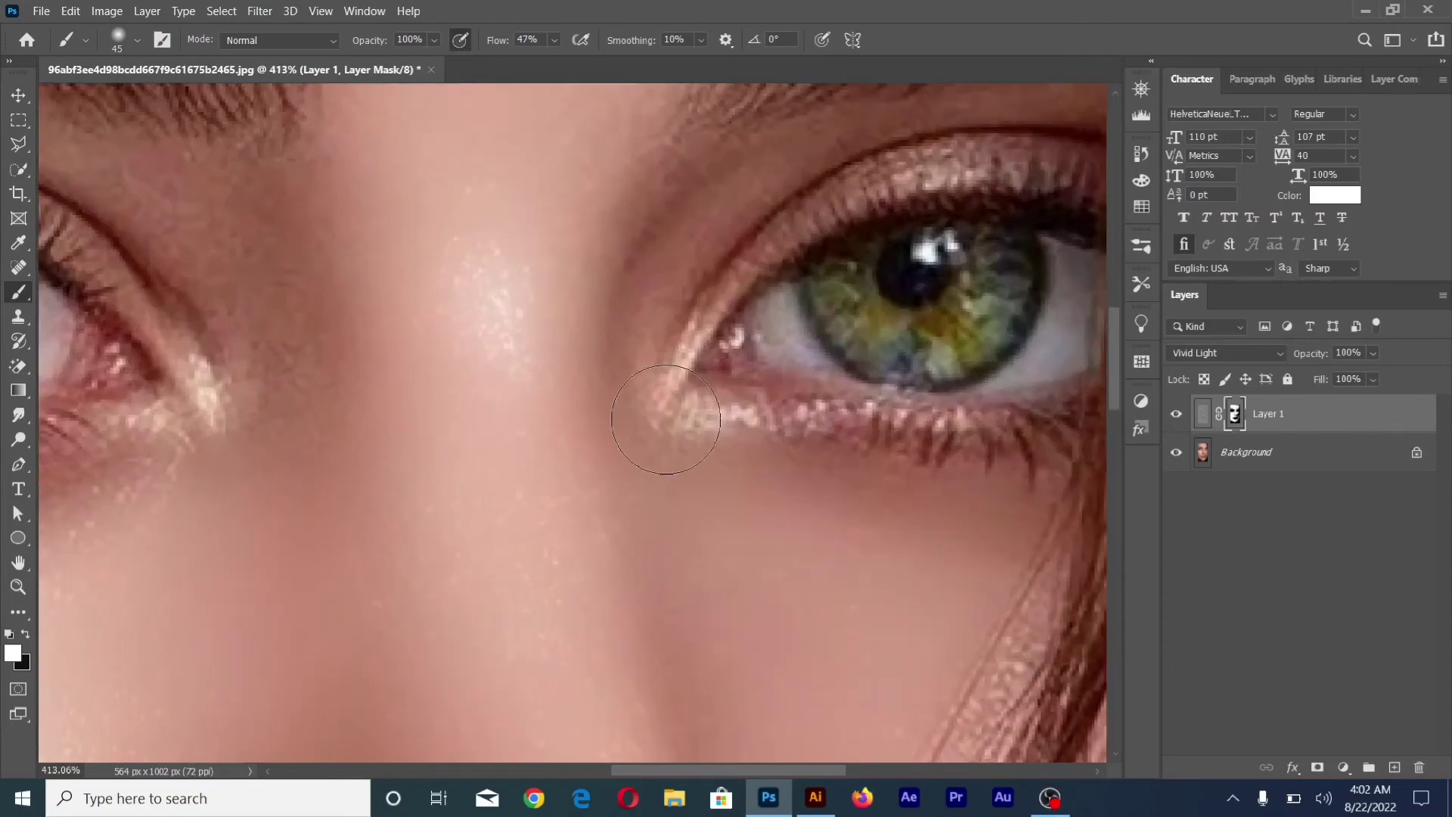
scroll(646, 469, up, 1)
scroll(663, 414, right, 3)
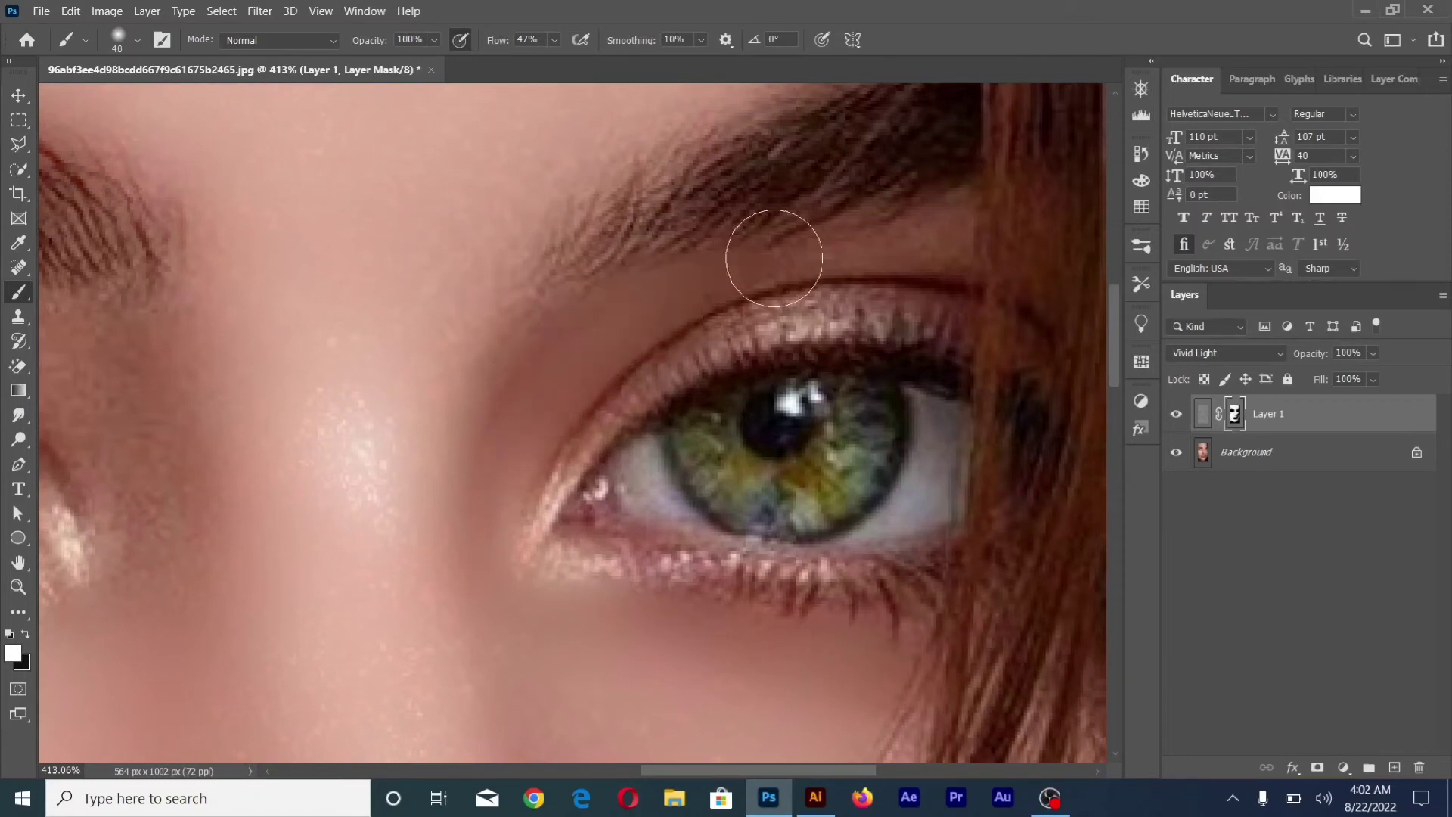
key(bracketleft)
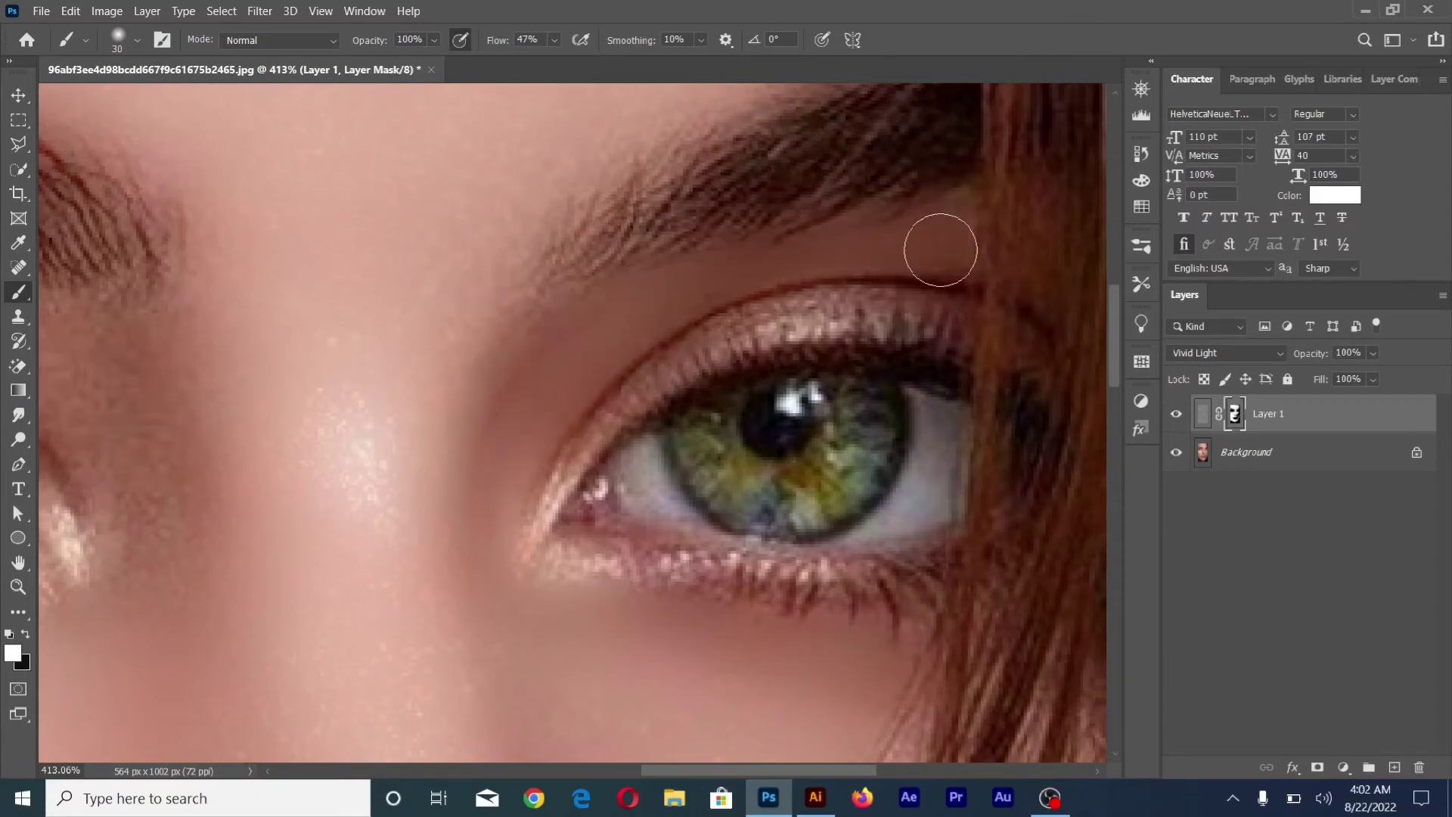
Pan to the left eye at 313% and paint the mask between upper lid and brow with a size-35 brush.
scroll(443, 379, left, 5)
scroll(438, 390, left, 5)
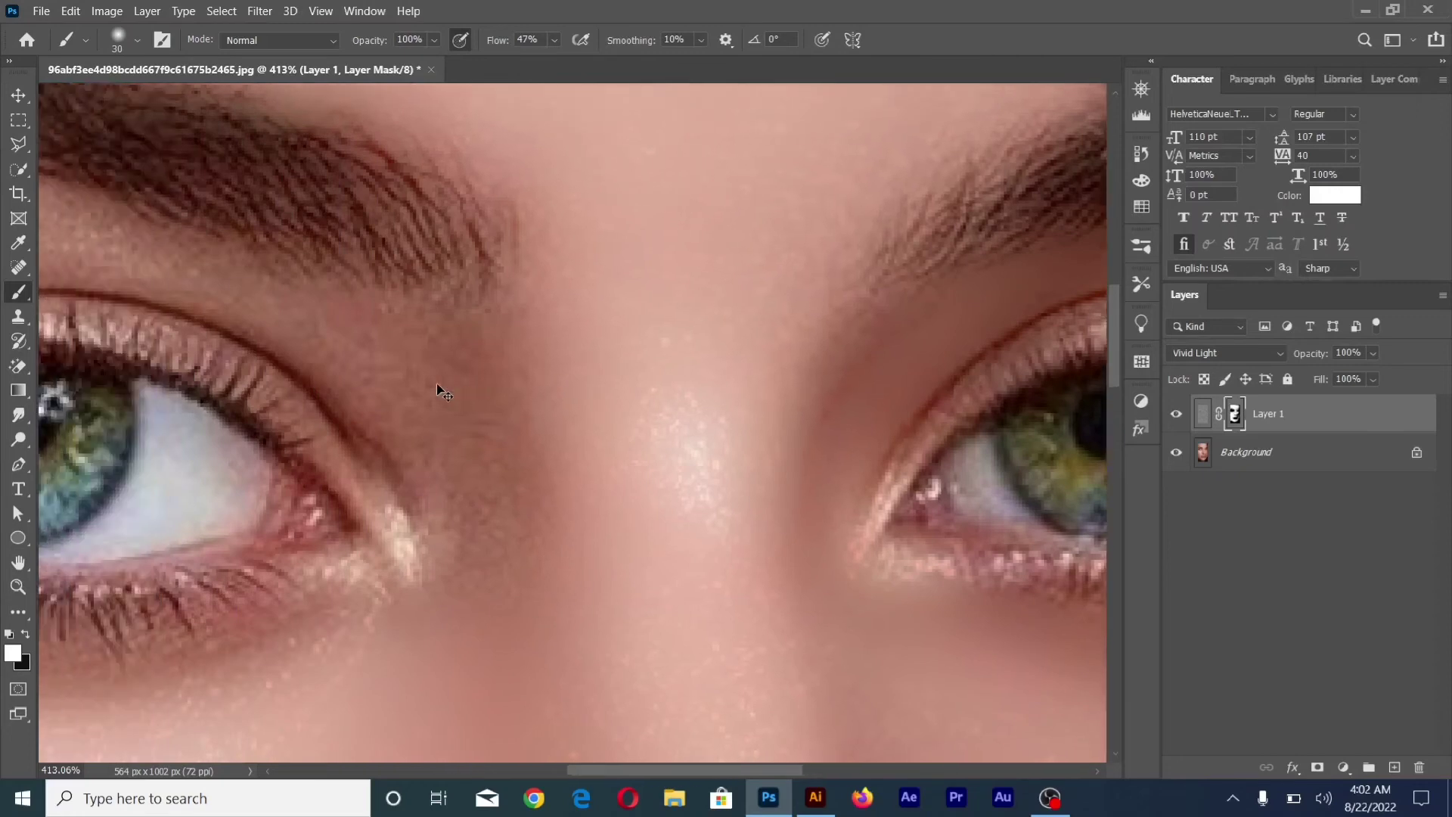
scroll(443, 416, down, 2)
scroll(438, 529, up, 1)
scroll(302, 714, left, 2)
scroll(337, 752, left, 2)
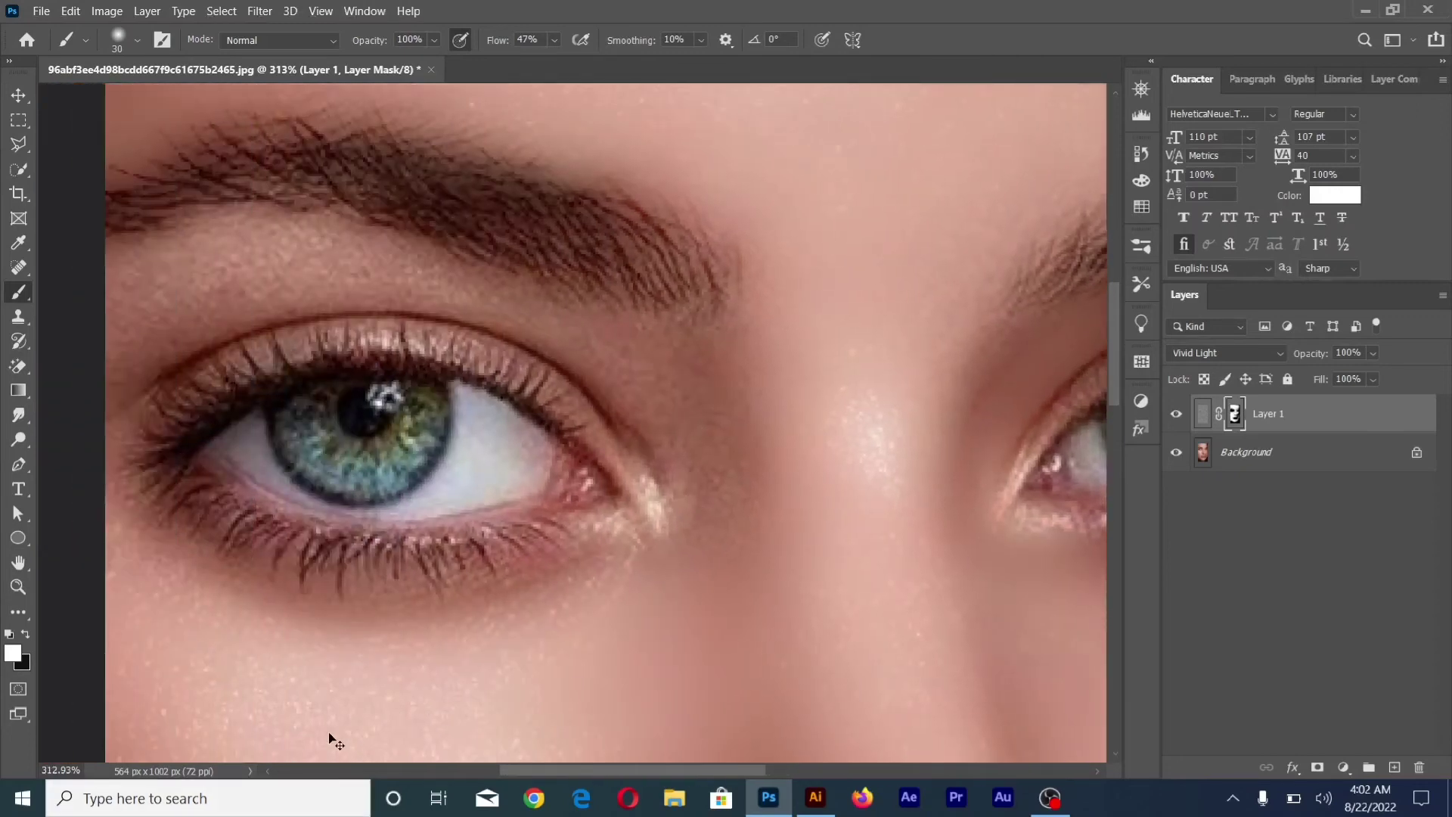
scroll(385, 642, left, 2)
key(bracketright)
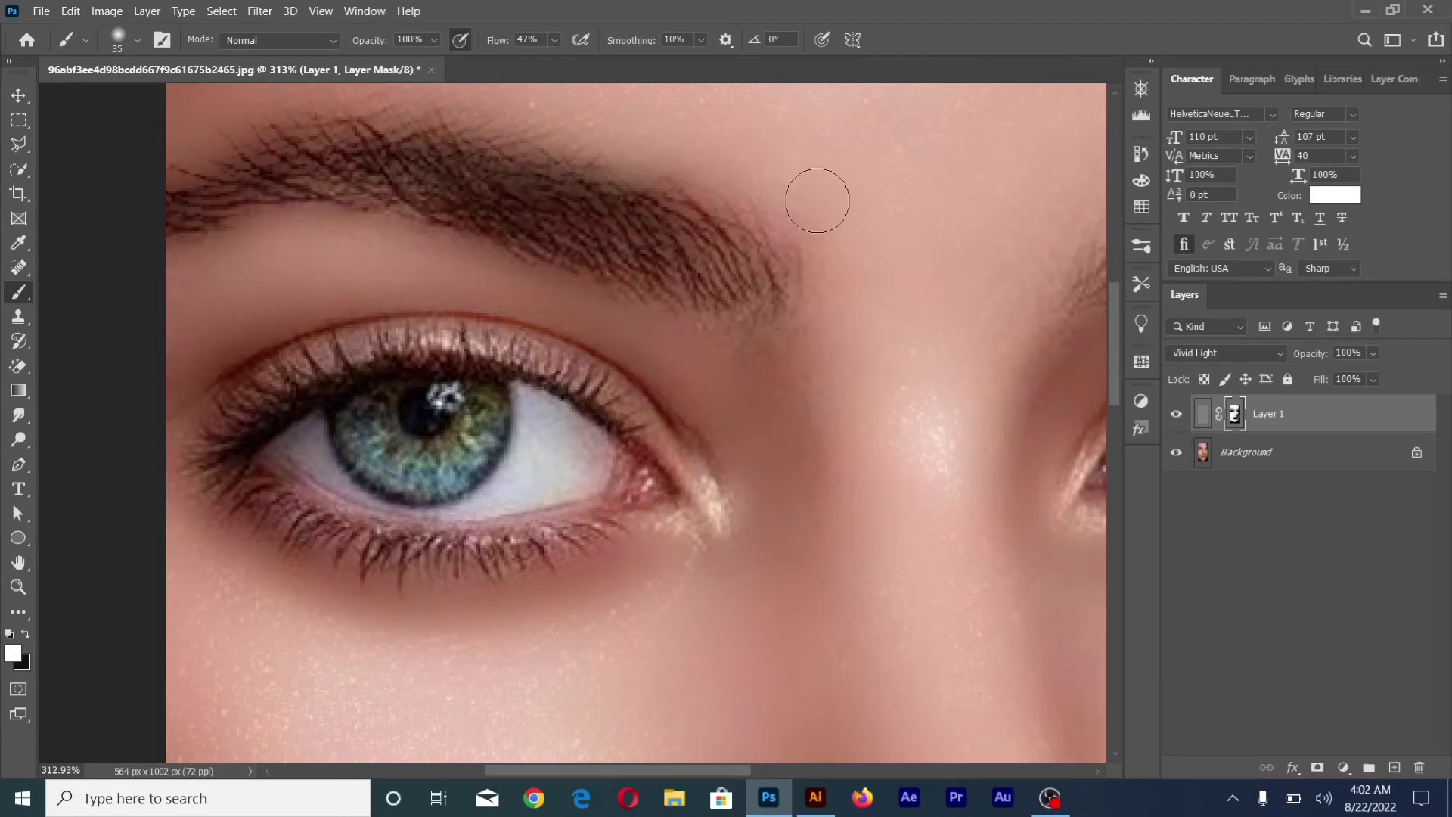
scroll(756, 211, down, 3)
scroll(567, 242, up, 3)
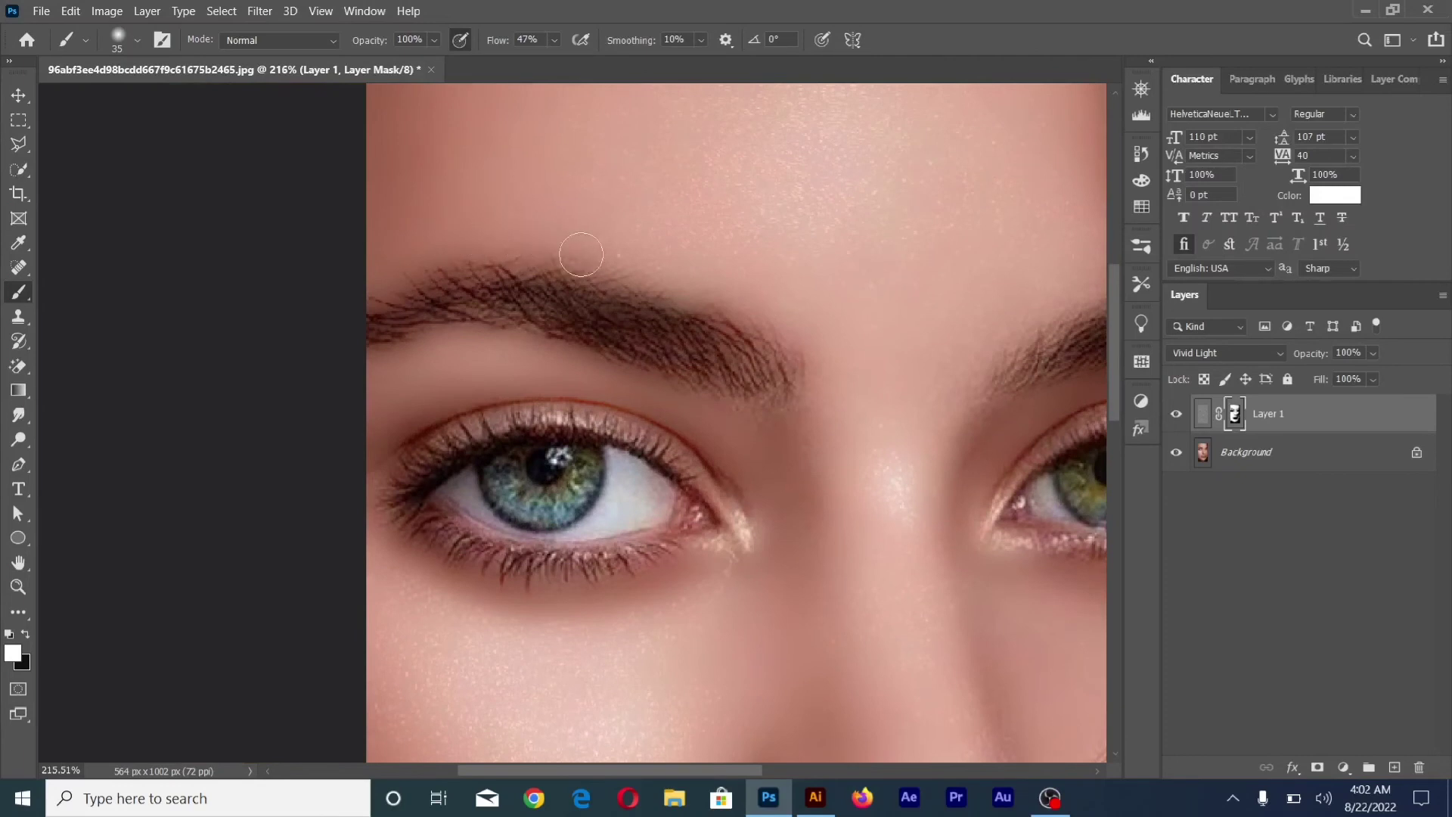
scroll(824, 510, up, 1)
scroll(816, 519, right, 3)
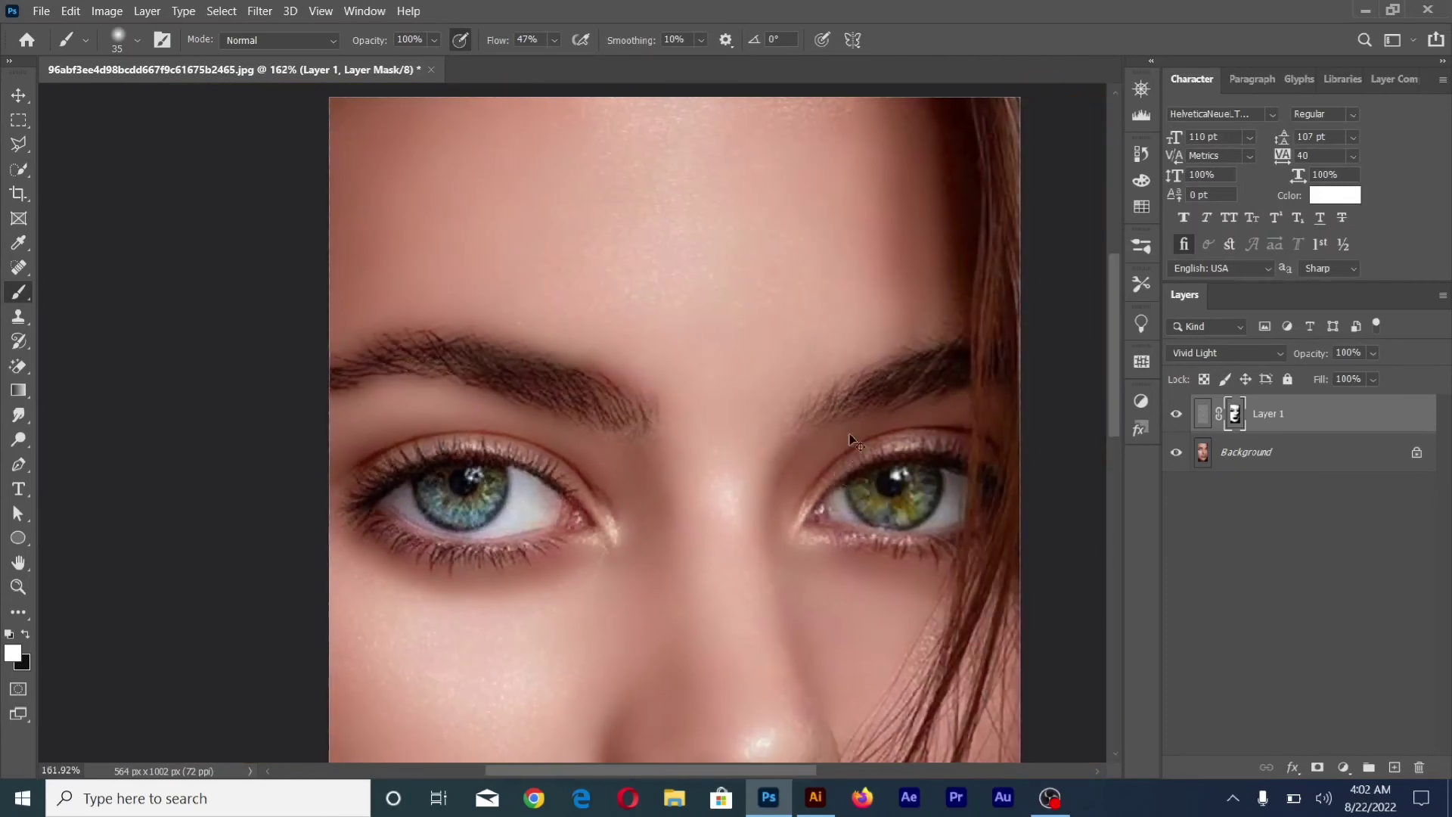
scroll(863, 364, right, 2)
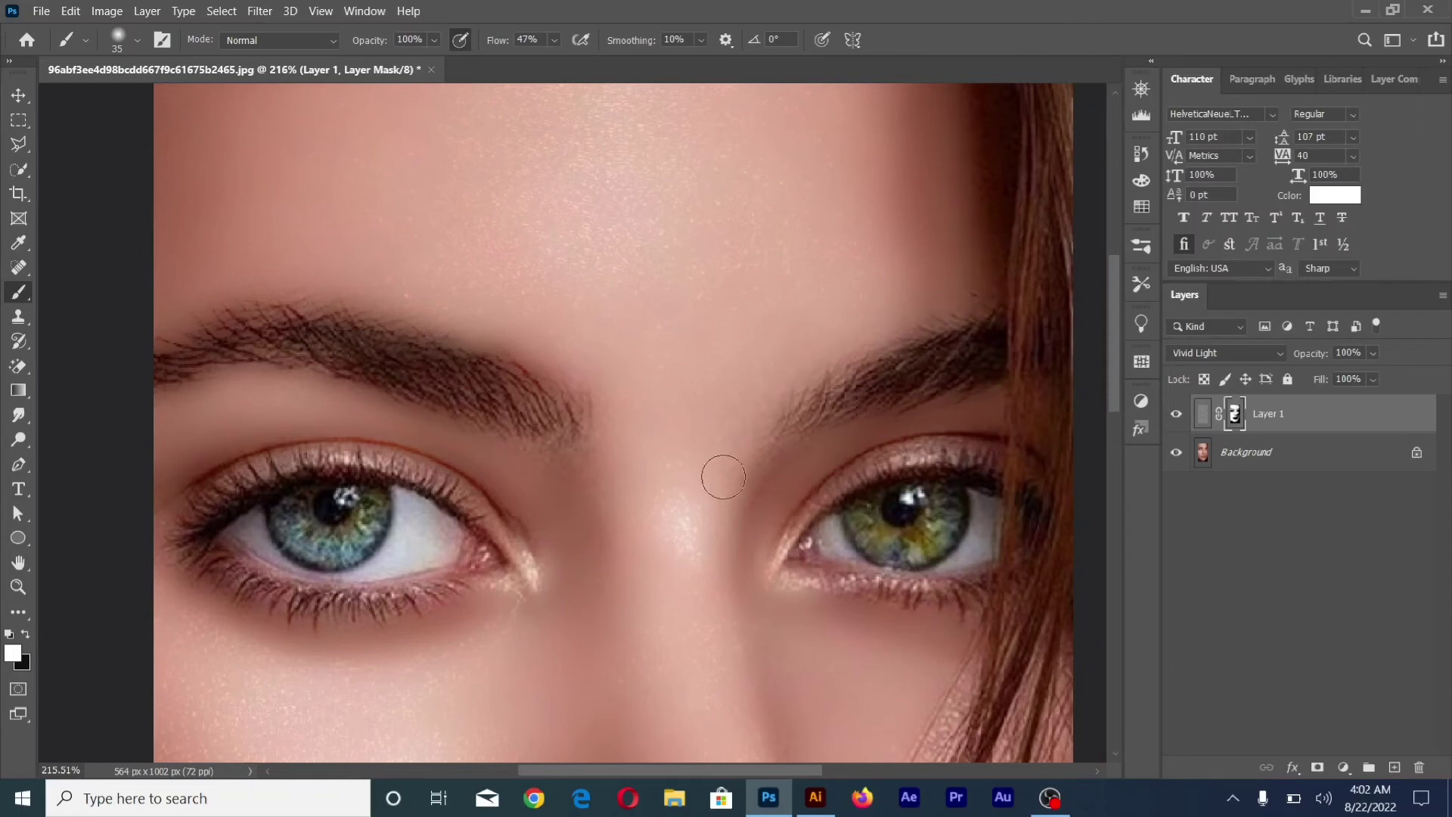
Resize the brush and touch up the mask on the cheek between the hair strands beside the nose.
scroll(724, 477, down, 1)
scroll(745, 479, down, 3)
scroll(831, 453, up, 1)
scroll(889, 431, up, 3)
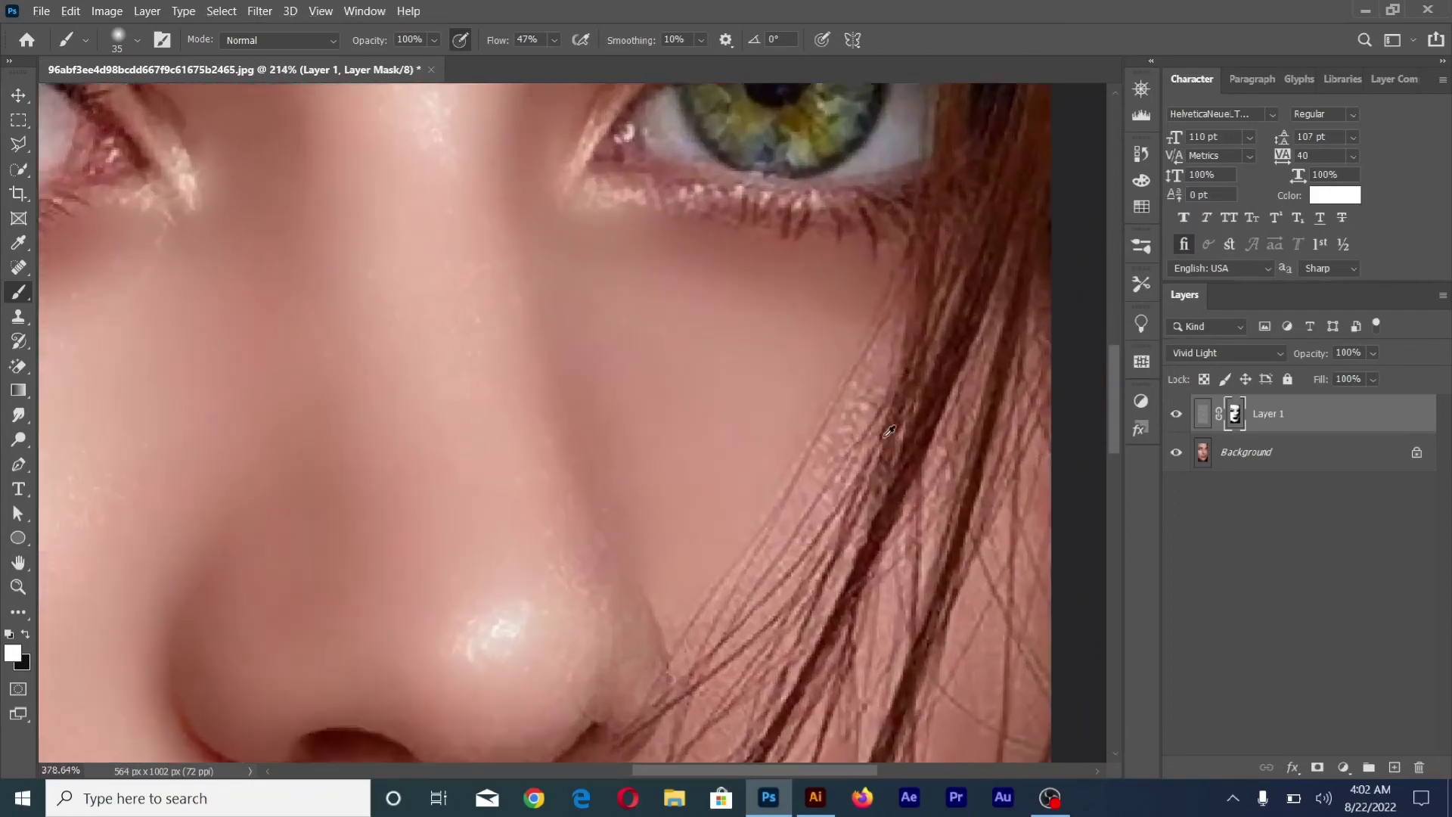
scroll(889, 431, up, 2)
key(bracketleft)
key(bracketleft)
scroll(826, 563, down, 3)
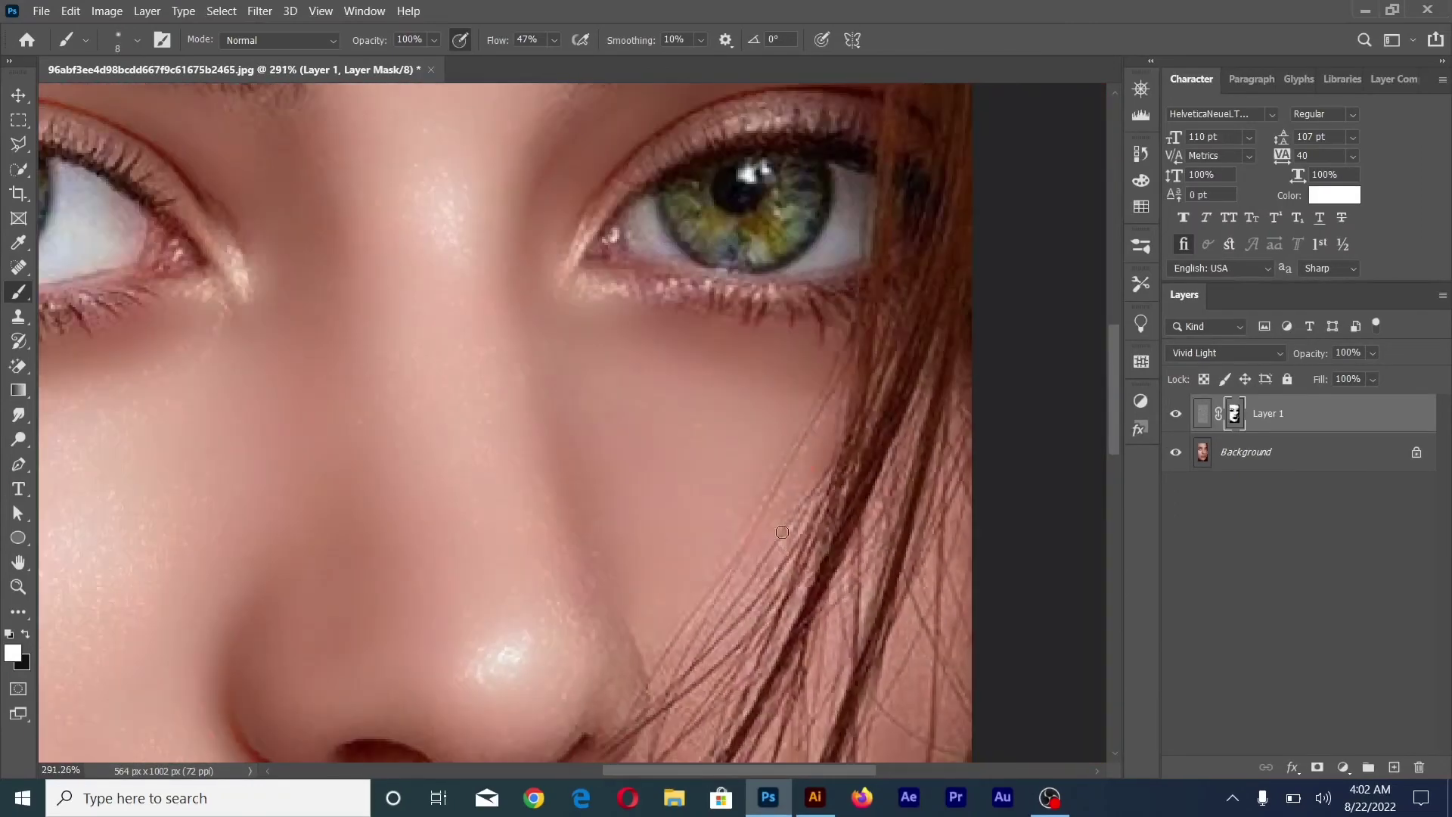
scroll(783, 552, down, 2)
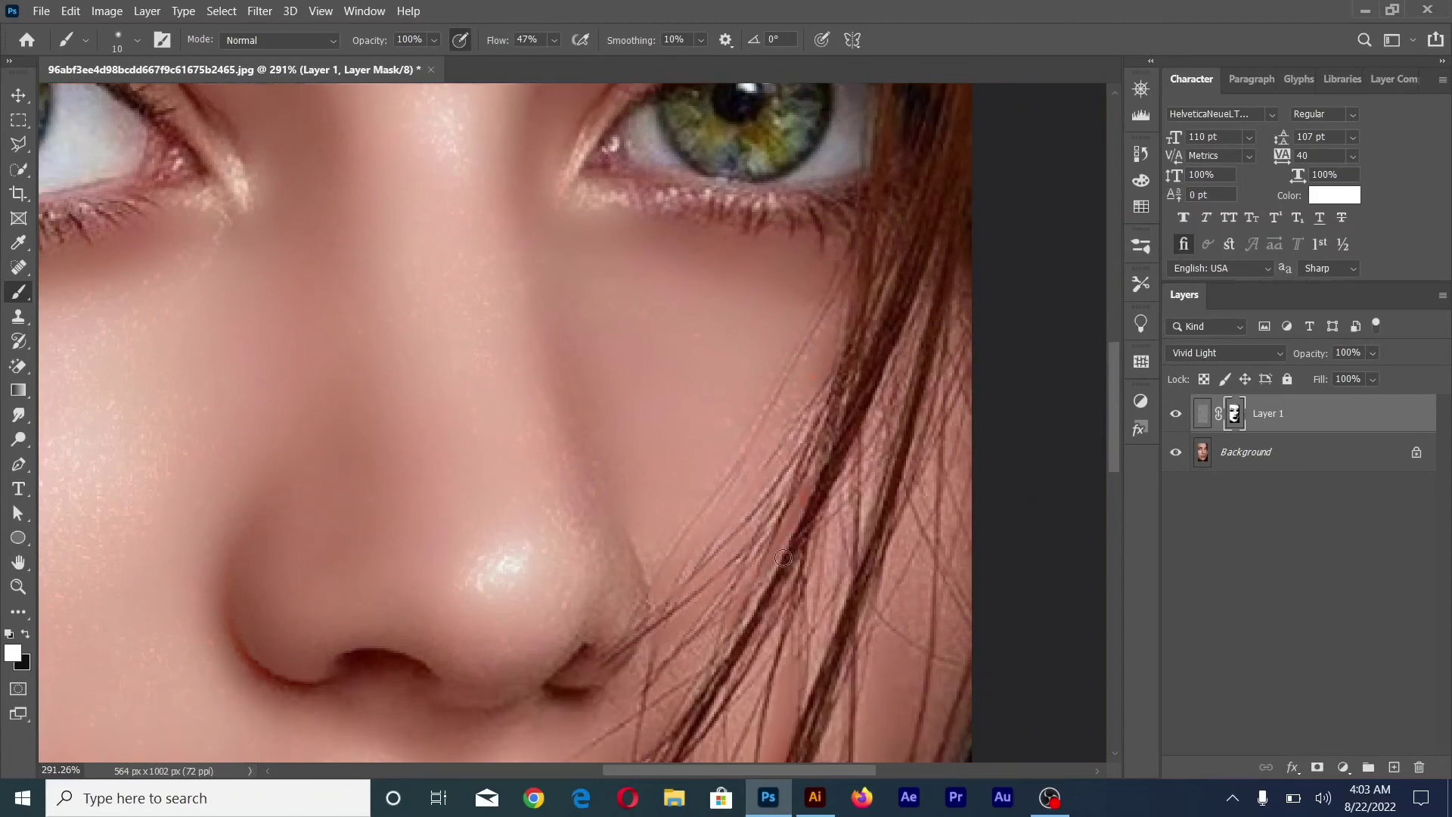
key(bracketright)
key(bracketright)
key(bracketright)
scroll(912, 475, down, 2)
key(bracketleft)
key(bracketleft)
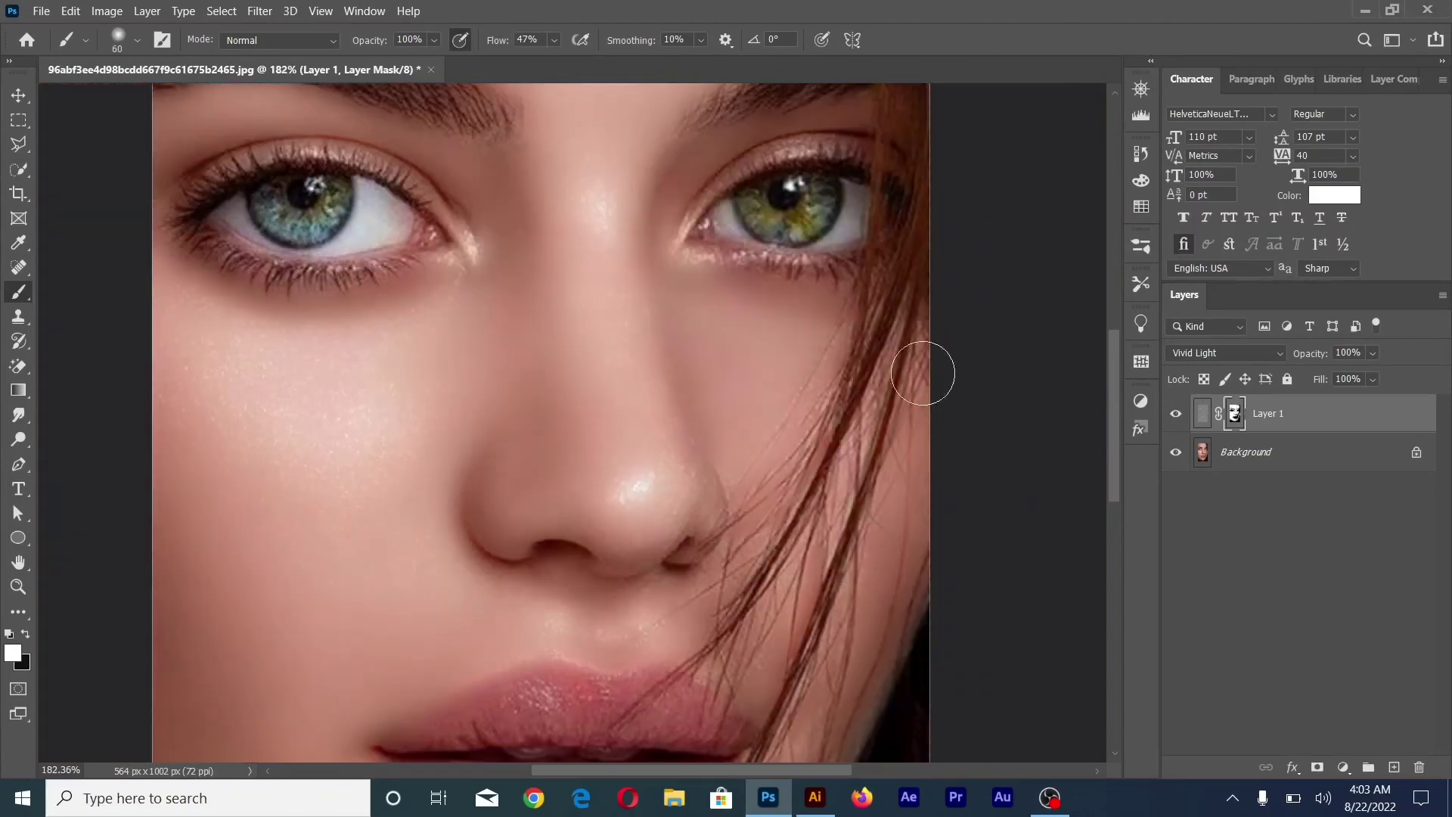
scroll(854, 529, down, 2)
key(bracketleft)
key(bracketleft)
key(bracketleft)
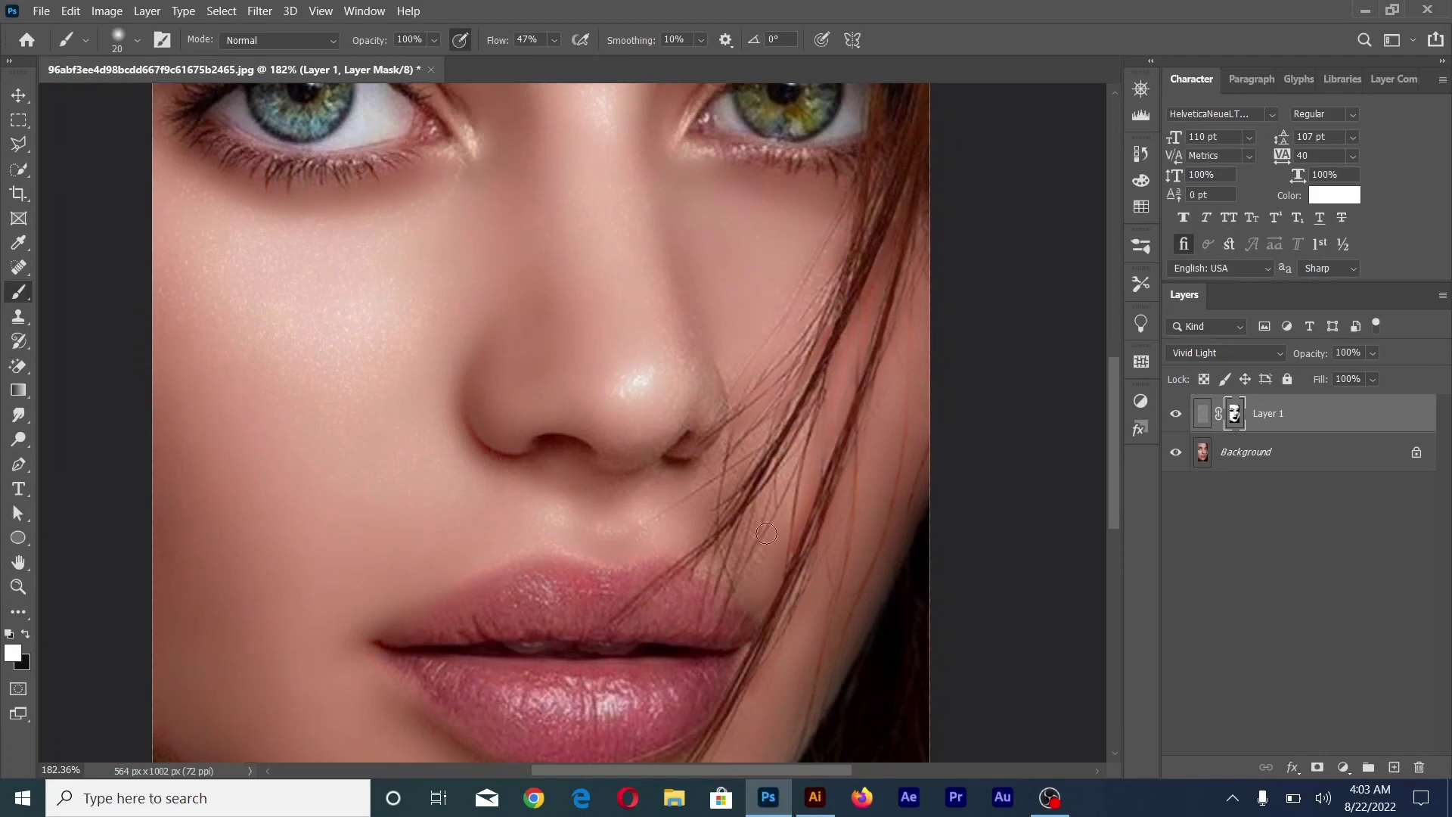
scroll(790, 473, down, 2)
scroll(787, 476, up, 3)
key(ctrl+0)
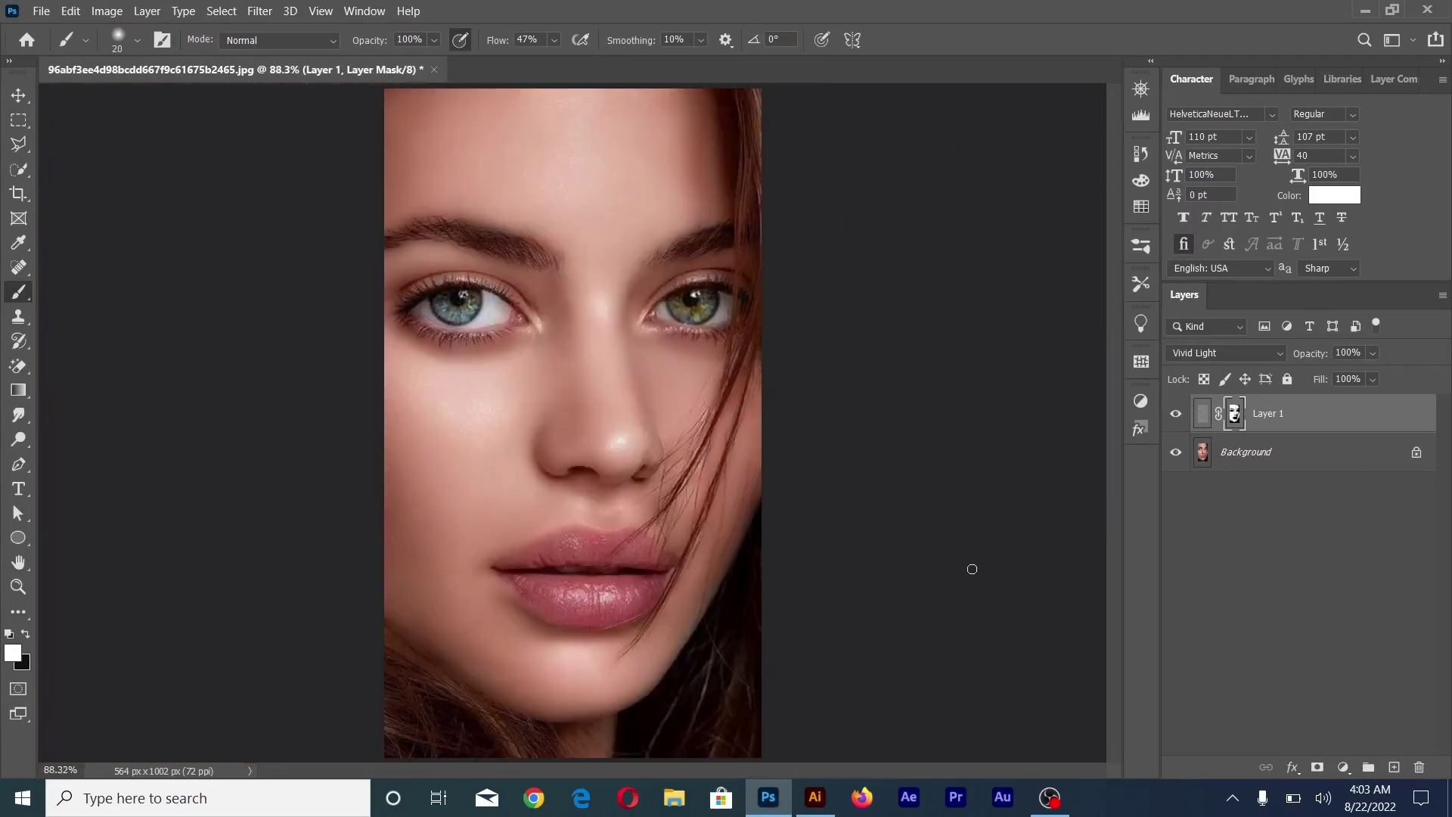
click(18, 96)
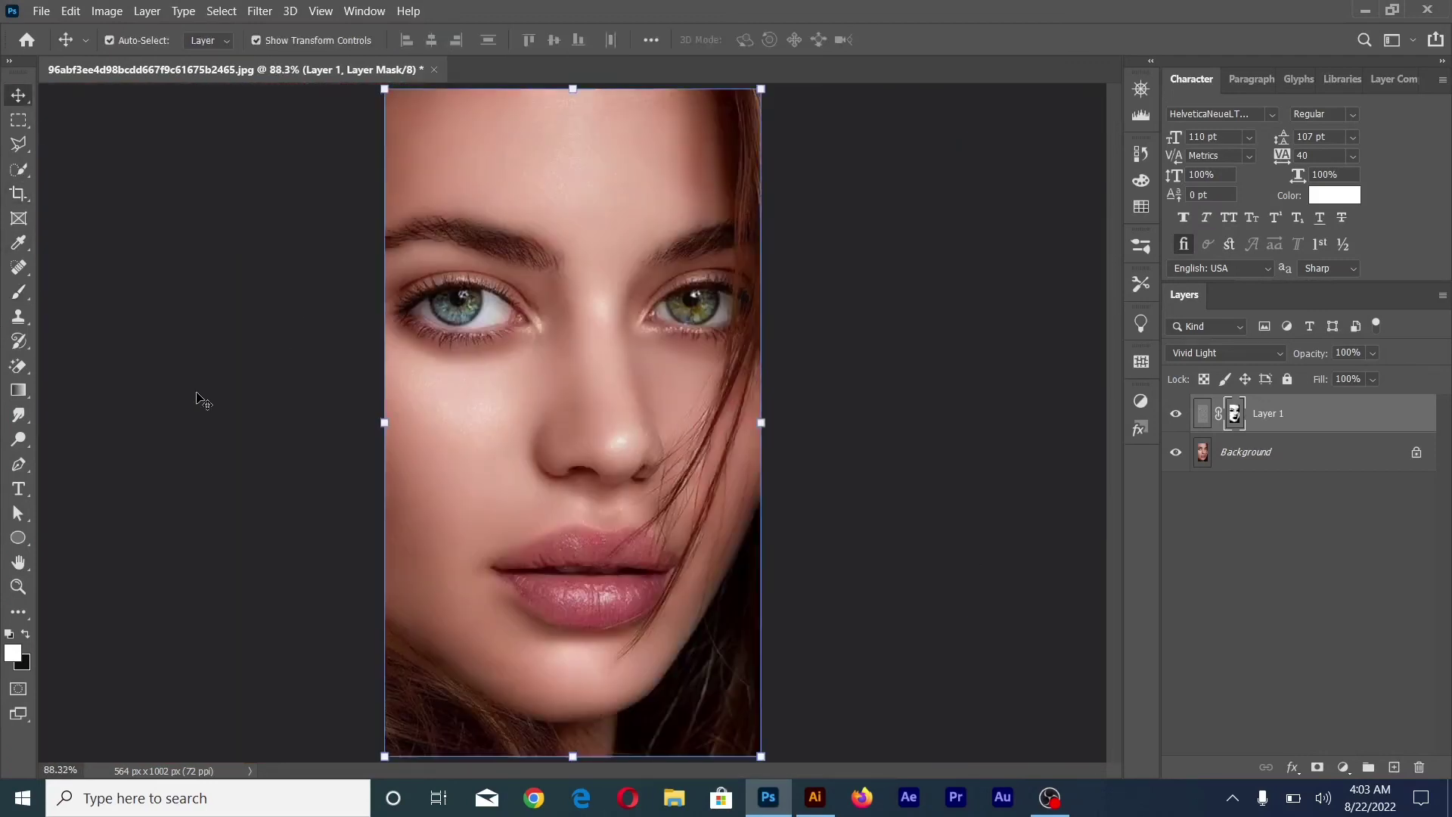
click(201, 401)
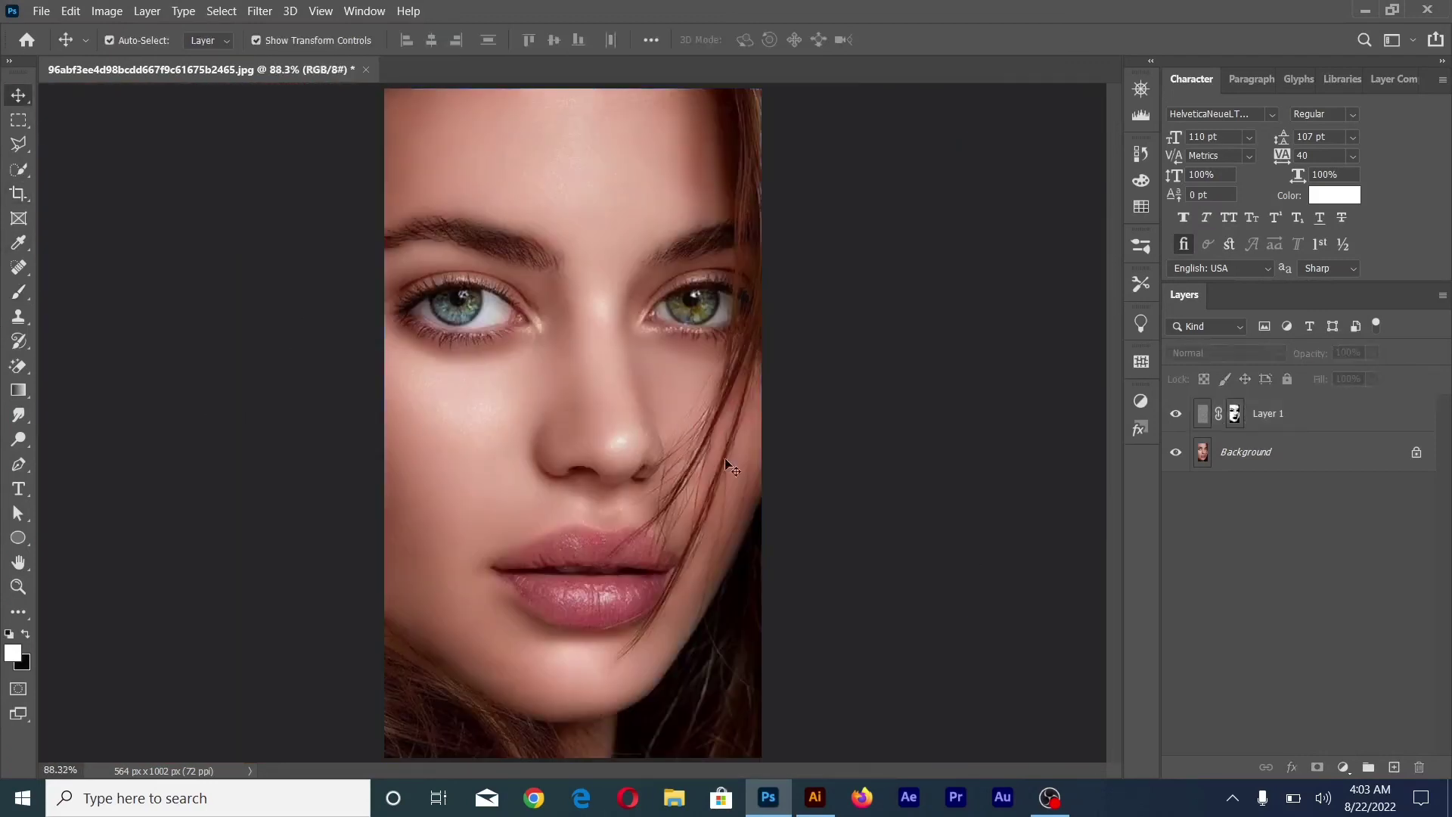
click(1177, 415)
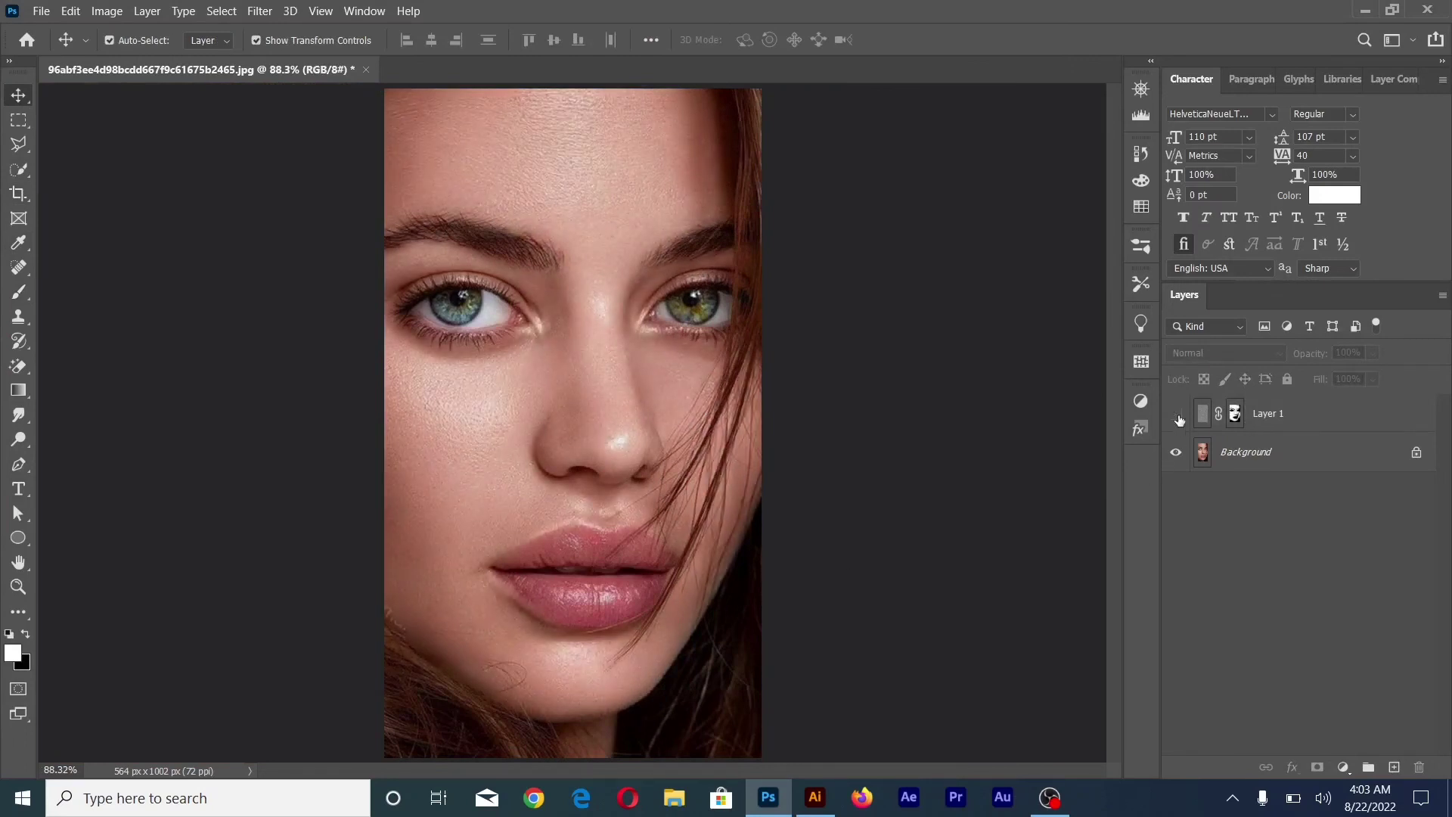
click(1177, 415)
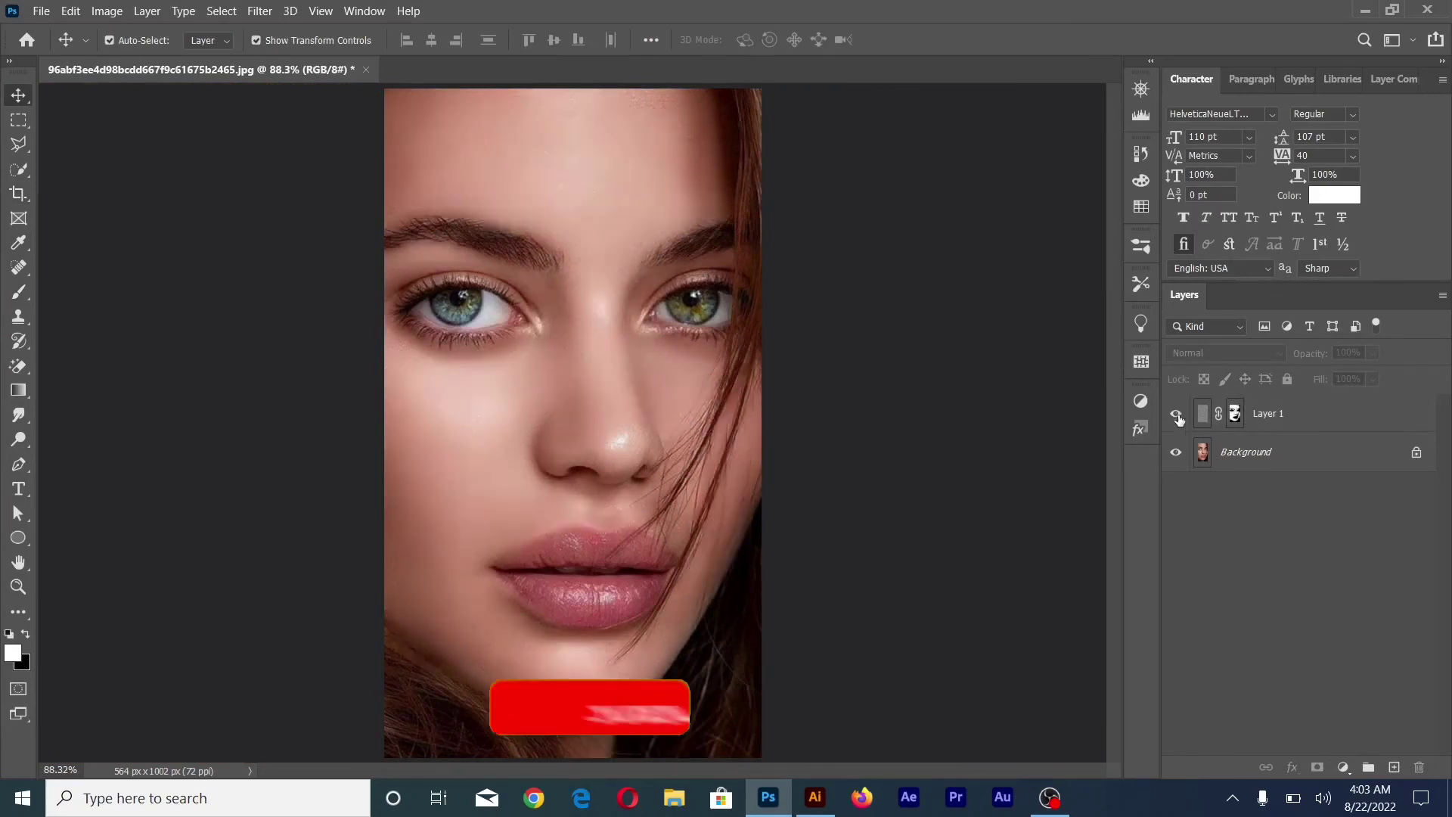